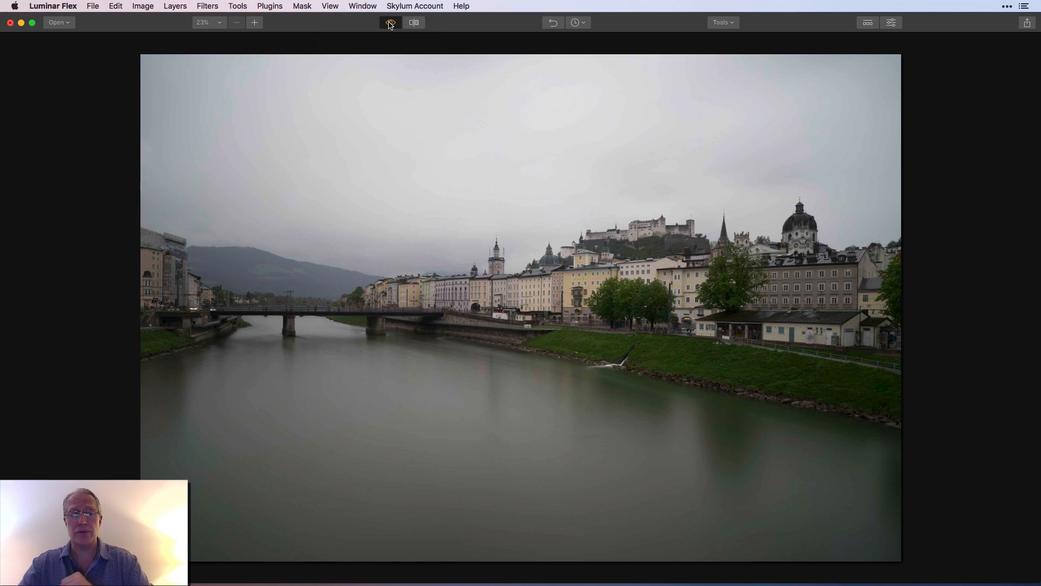
# Step: Compare the original photo with the finished edit and with the version that has only the Develop filter active
pyautogui.click(390, 23)
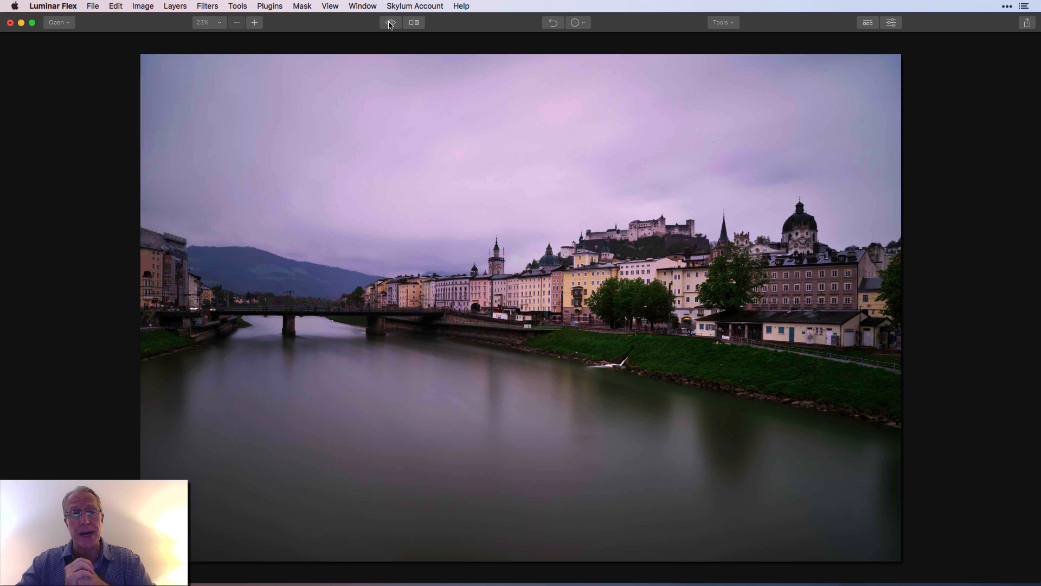
pyautogui.click(390, 23)
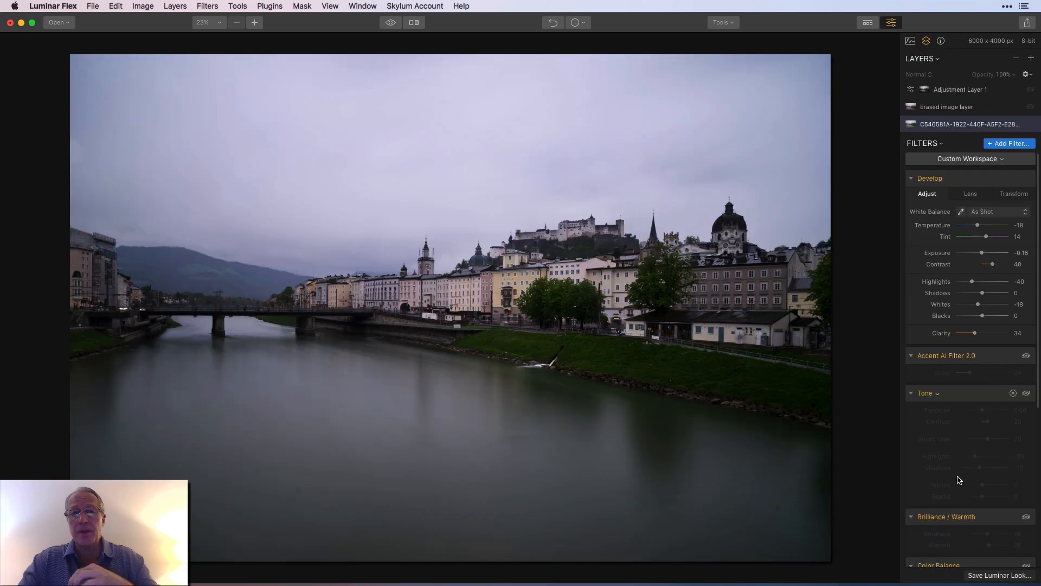
pyautogui.click(391, 24)
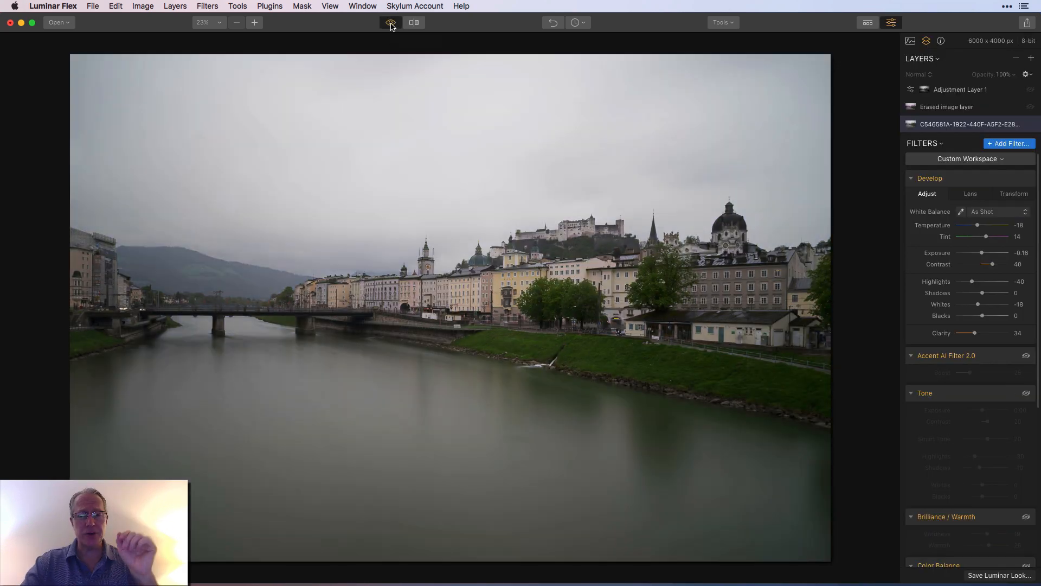
pyautogui.click(391, 23)
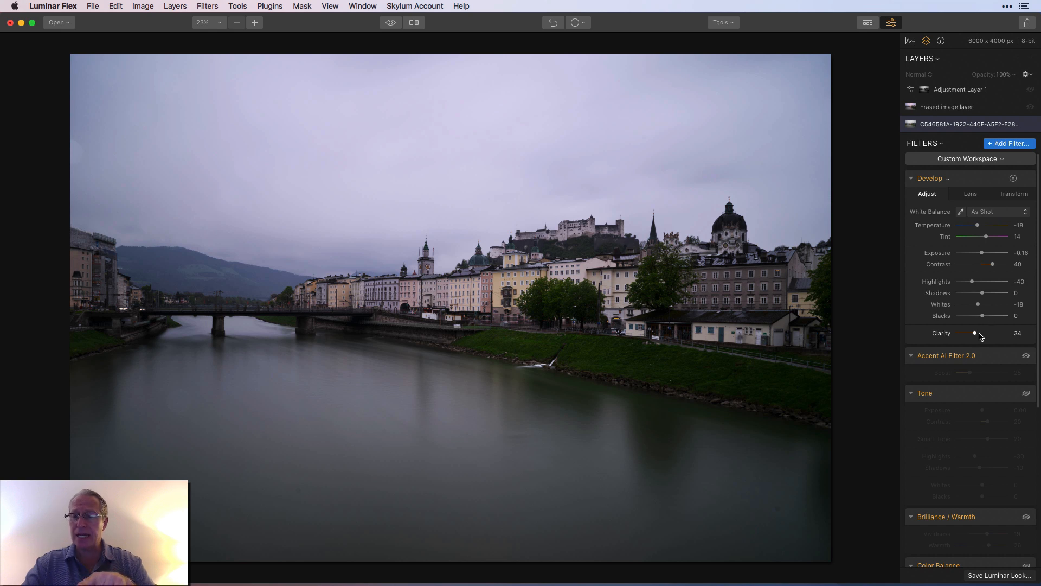
pyautogui.click(391, 24)
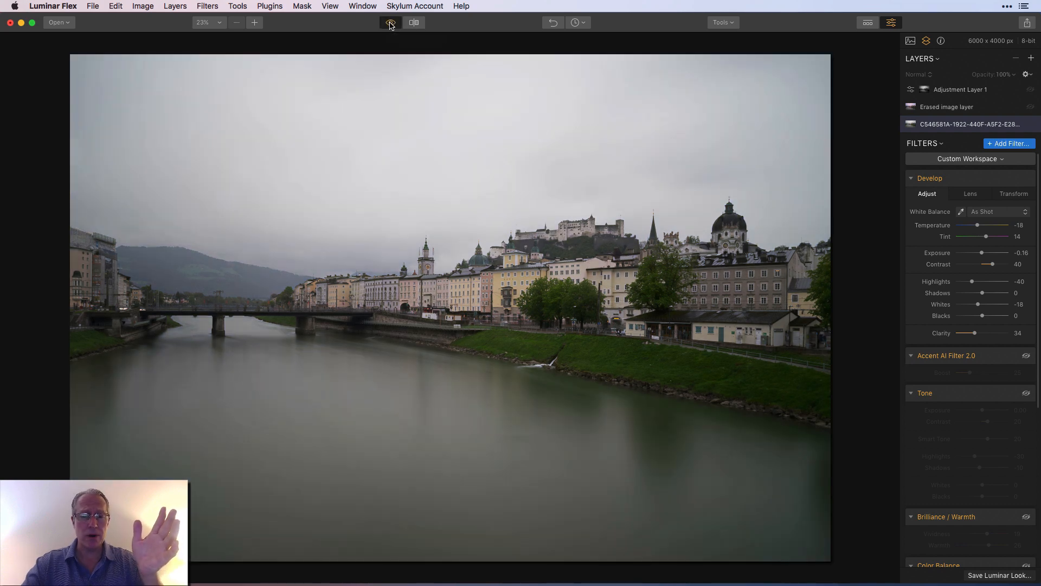
pyautogui.click(390, 24)
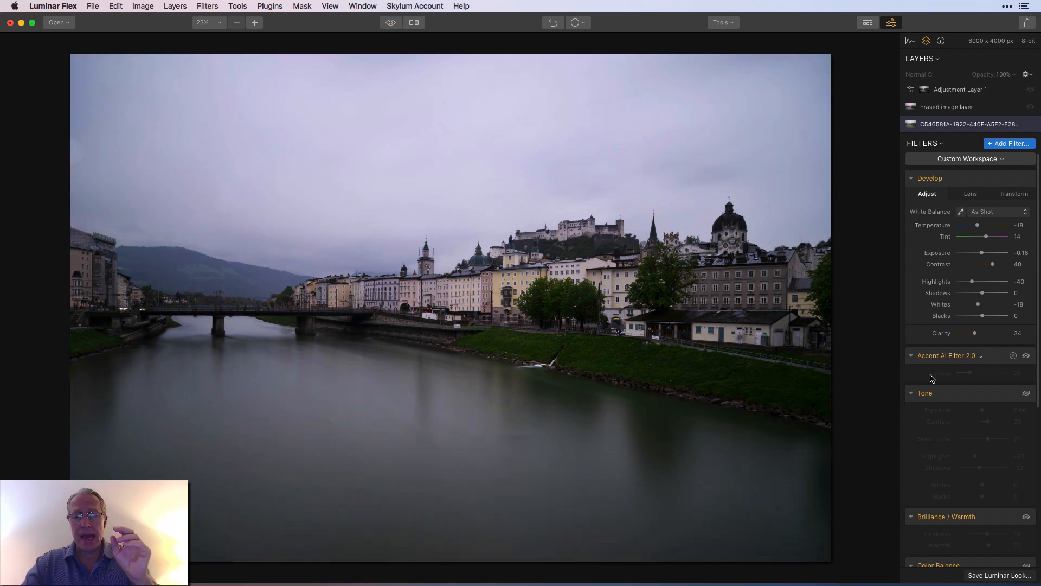
# Step: Turn on the Accent AI Filter 2.0 and the Tone filter on the base image layer
pyautogui.scroll(-2, 932, 378)
pyautogui.click(1026, 320)
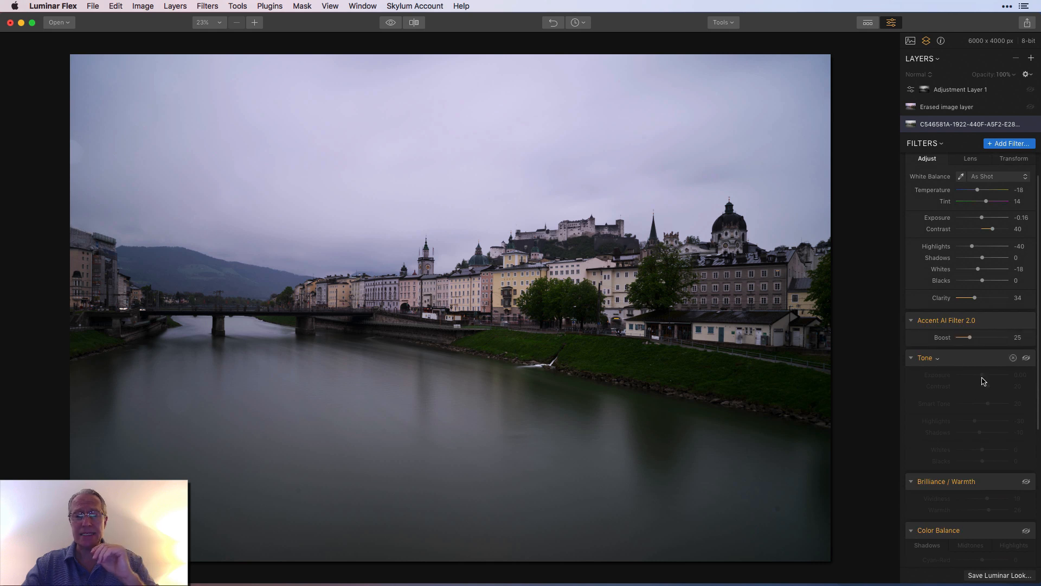
pyautogui.scroll(-1, 971, 400)
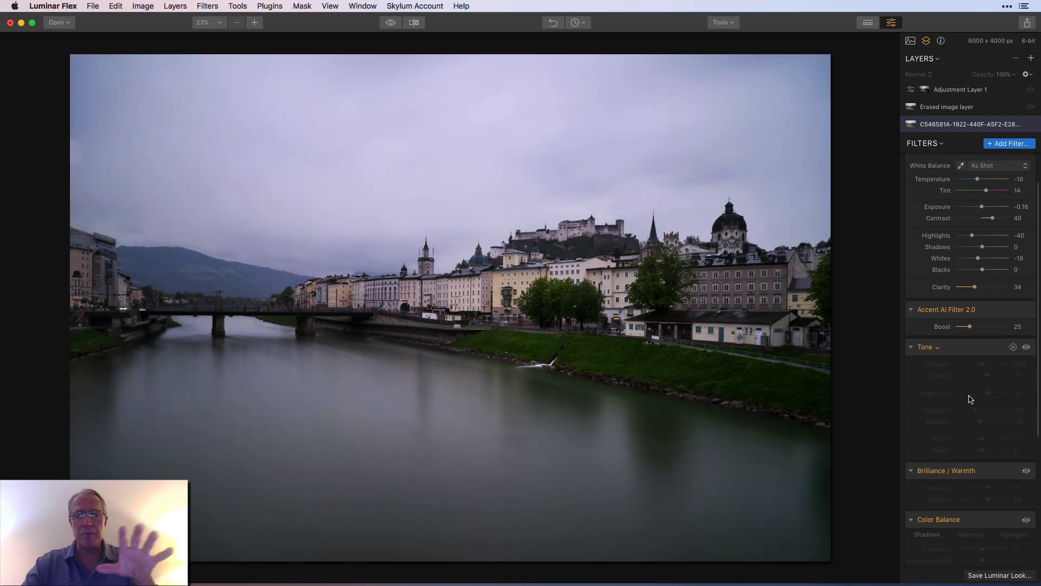
pyautogui.scroll(-3, 971, 399)
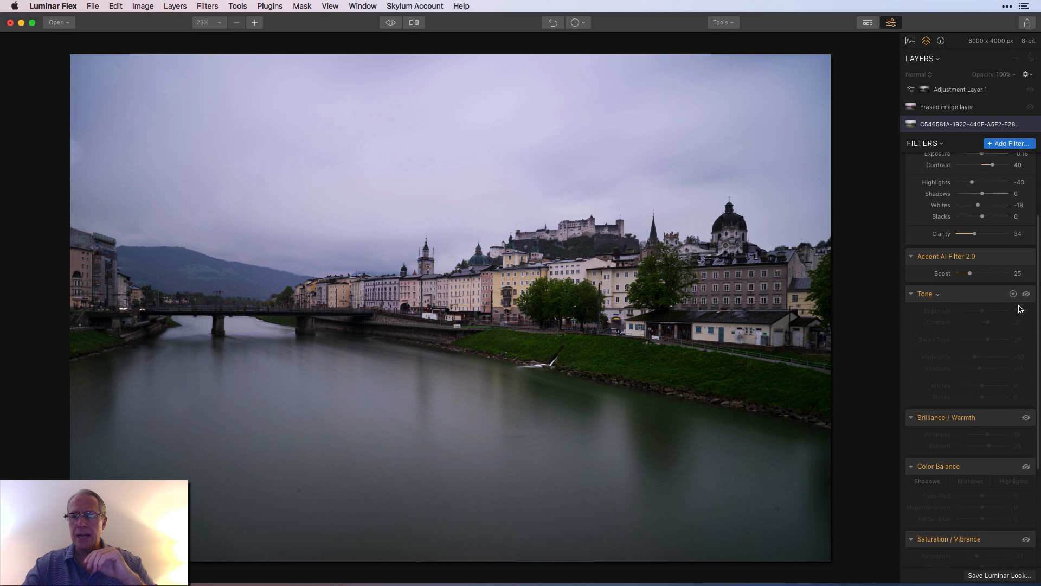
pyautogui.click(1026, 293)
pyautogui.scroll(-2, 992, 391)
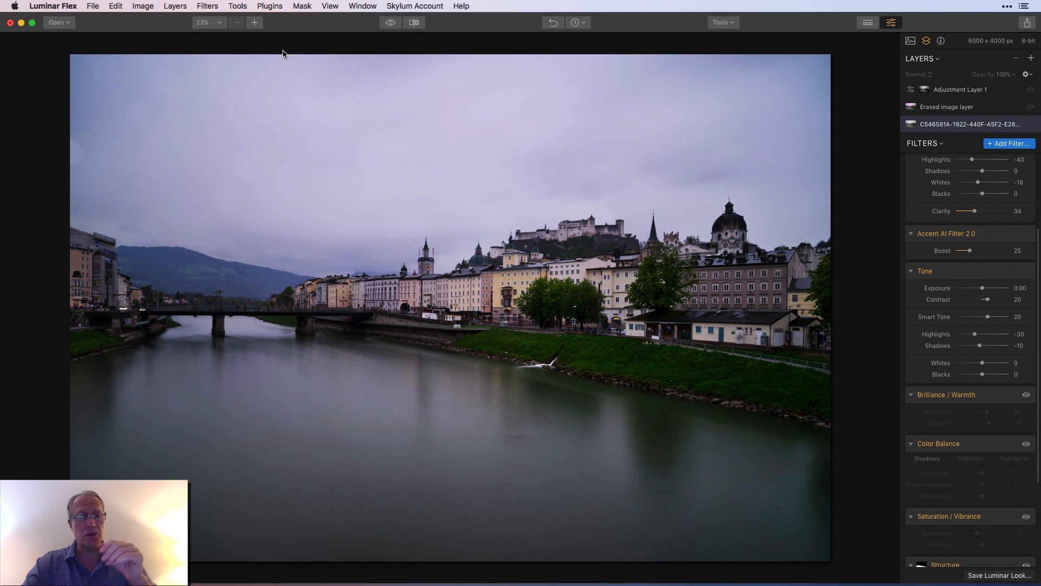
# Step: Compare the current edit with the original photo and review the Tone and Develop filter settings
pyautogui.click(392, 24)
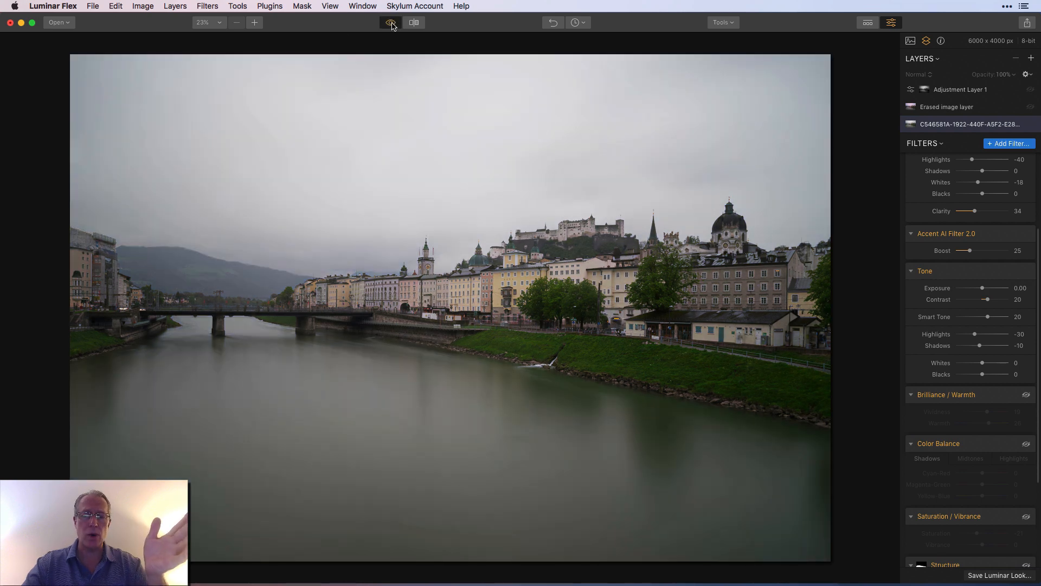
pyautogui.click(391, 24)
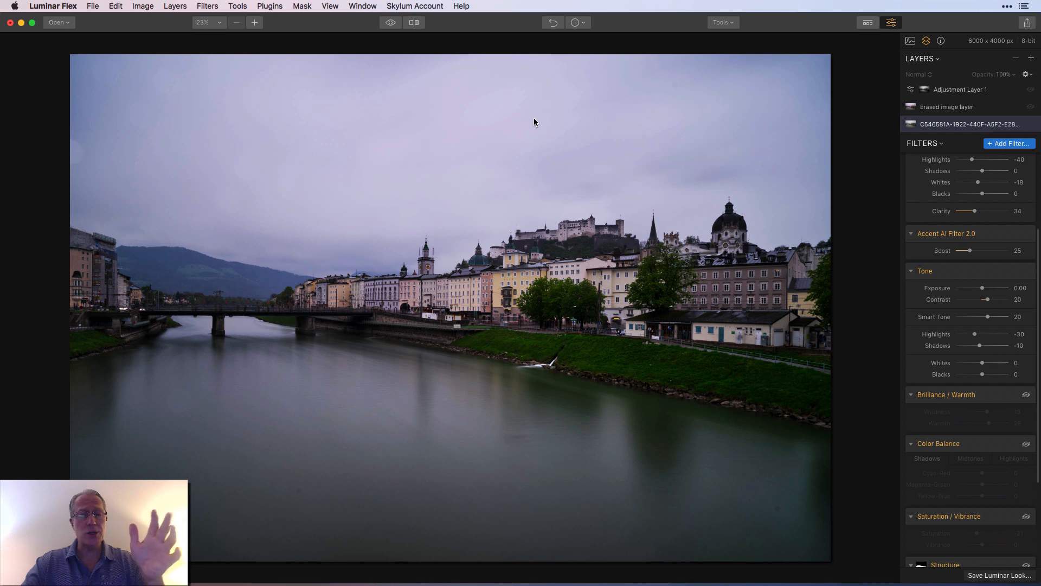
pyautogui.scroll(3, 1027, 332)
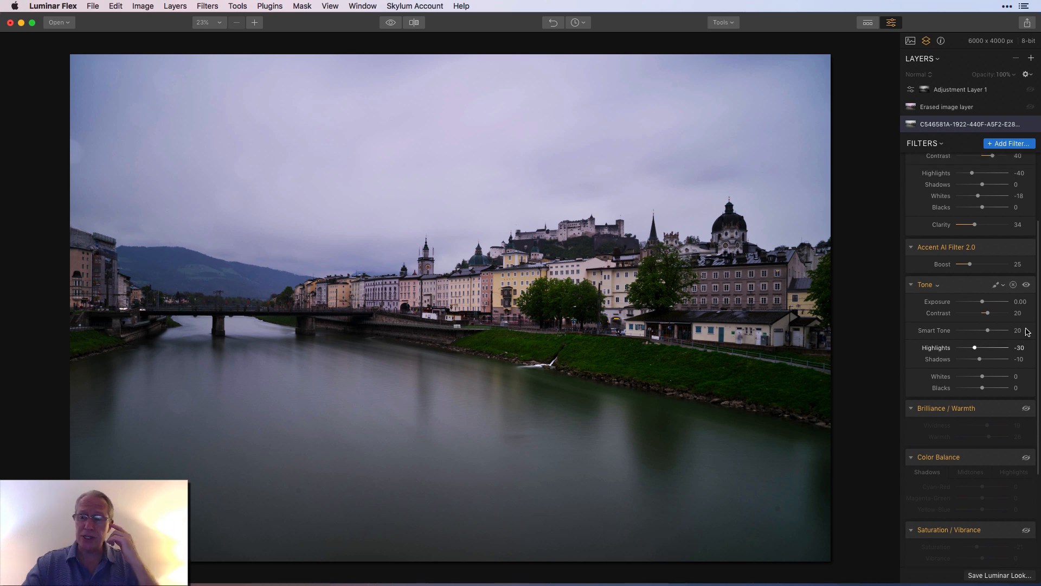
pyautogui.scroll(2, 1027, 332)
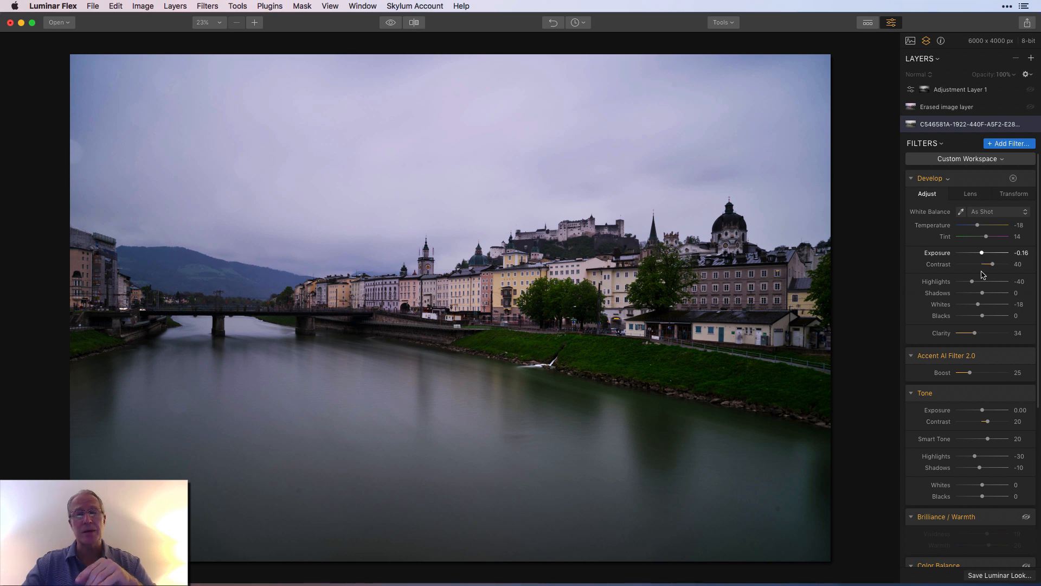
# Step: Turn on the Brilliance / Warmth filter and compare the edit with the original photo
pyautogui.scroll(-2, 993, 353)
pyautogui.scroll(-5, 996, 394)
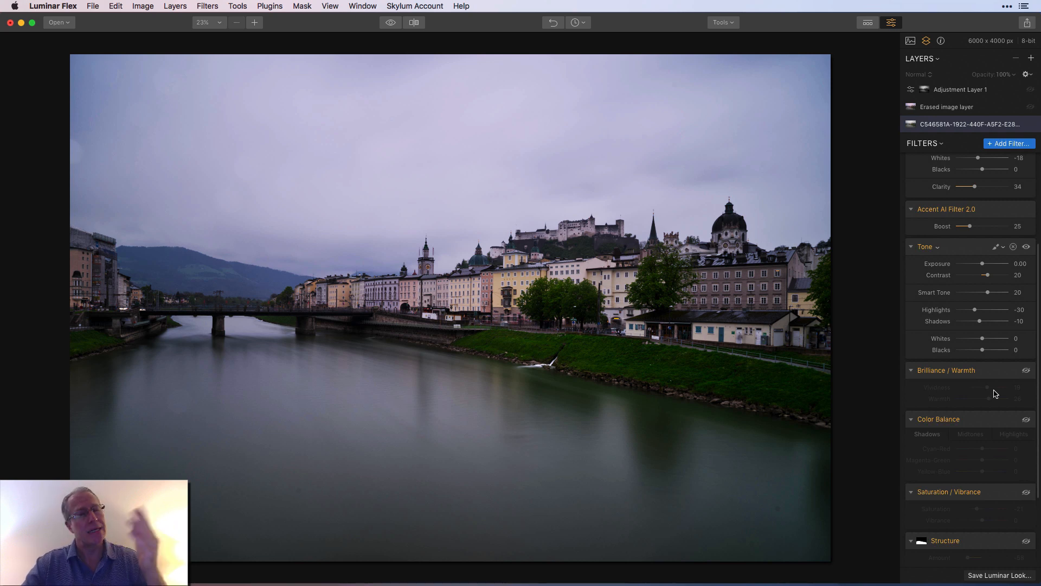
pyautogui.scroll(-5, 996, 393)
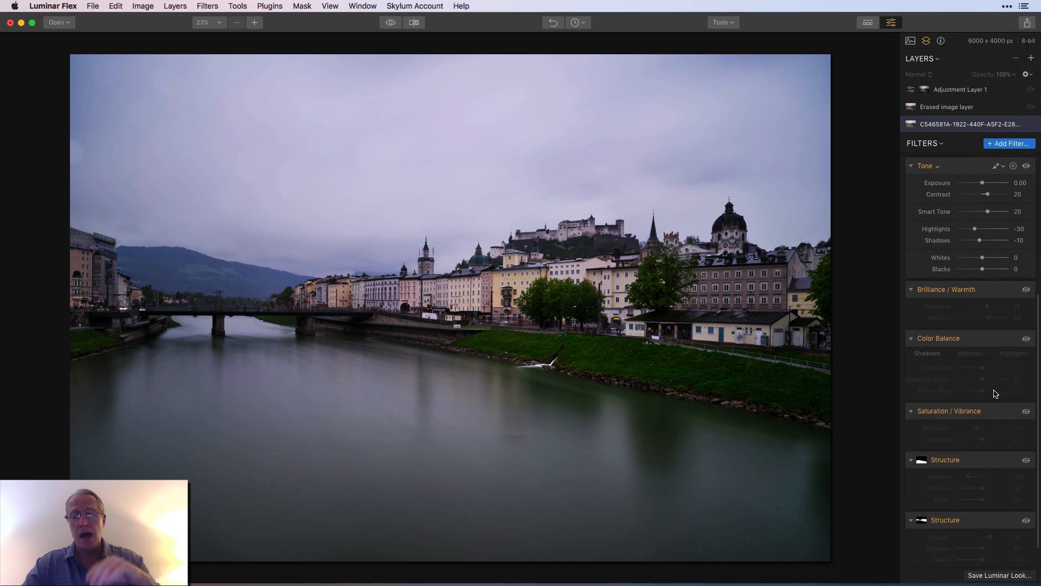
pyautogui.click(1026, 271)
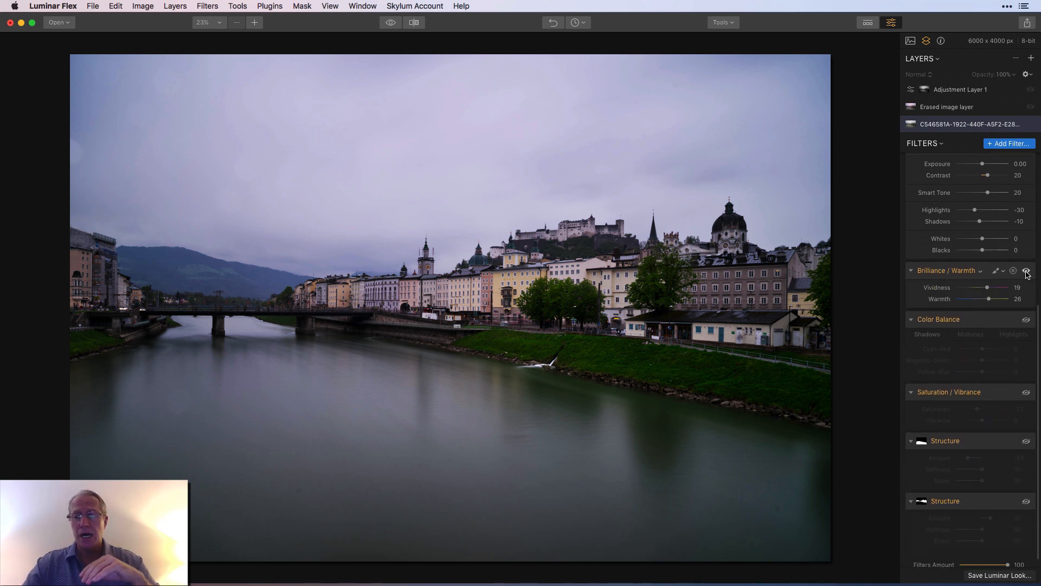
pyautogui.scroll(-1, 998, 357)
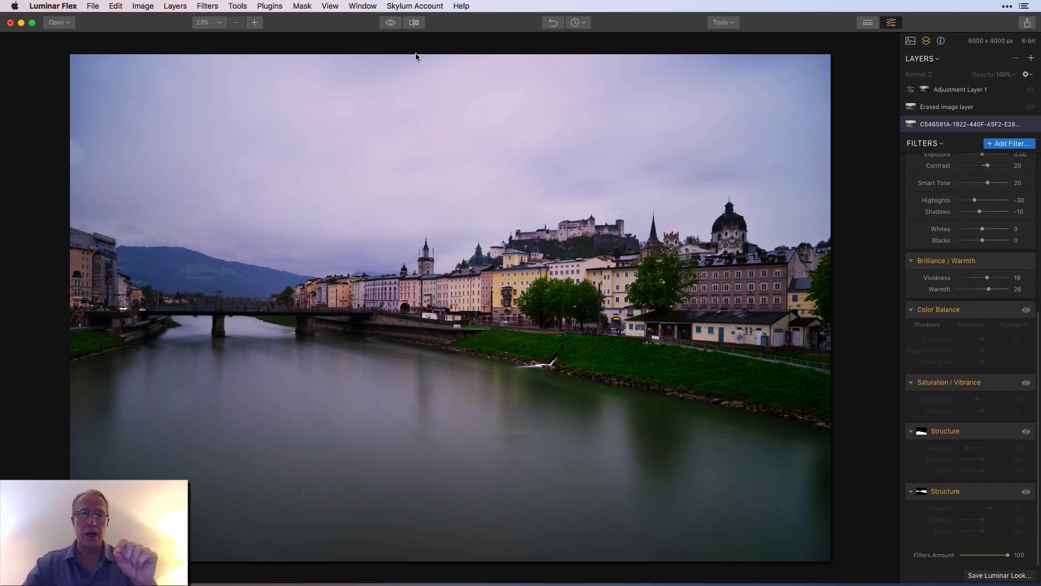
pyautogui.click(390, 24)
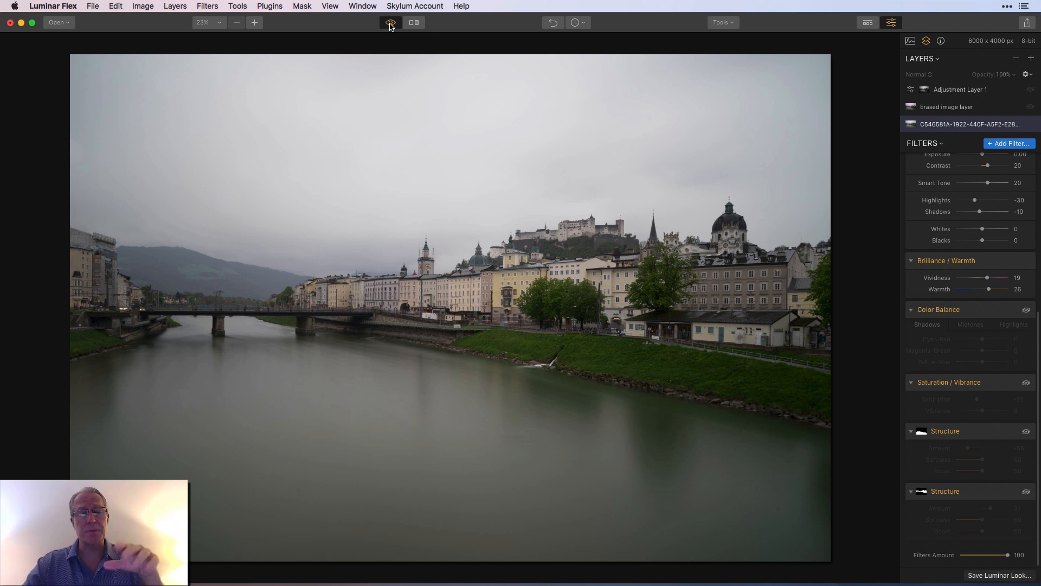
pyautogui.click(390, 25)
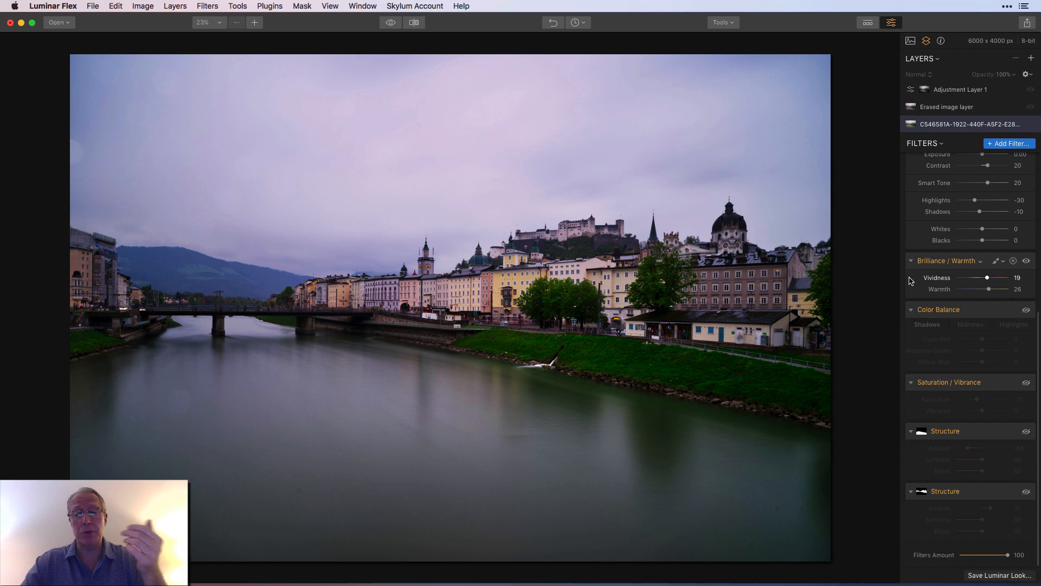
# Step: Turn on the Color Balance filter, checking its Midtones and Highlights values and its effect on the image
pyautogui.click(1027, 310)
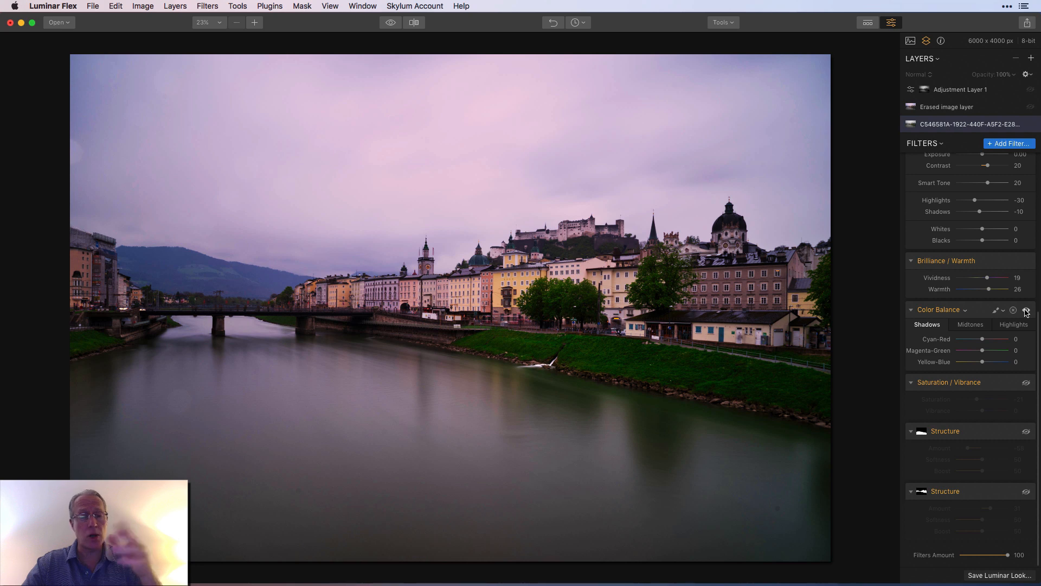
pyautogui.click(971, 324)
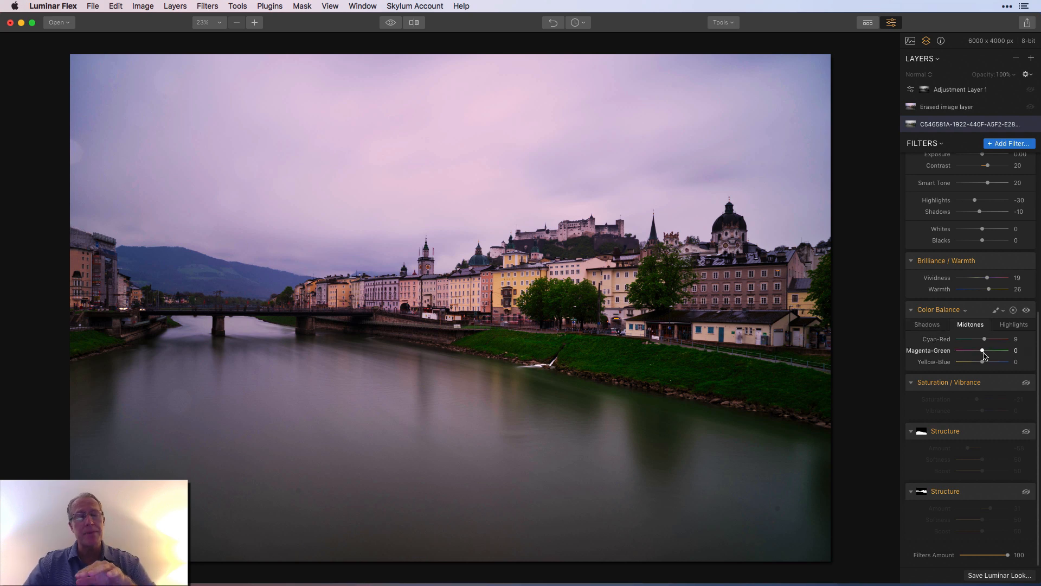
pyautogui.click(1013, 325)
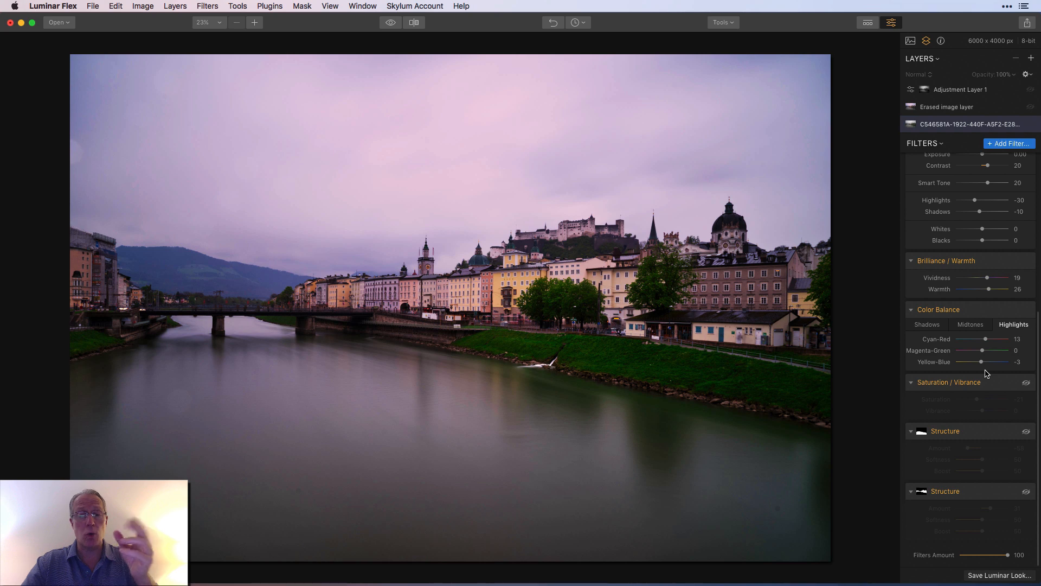
pyautogui.click(1028, 311)
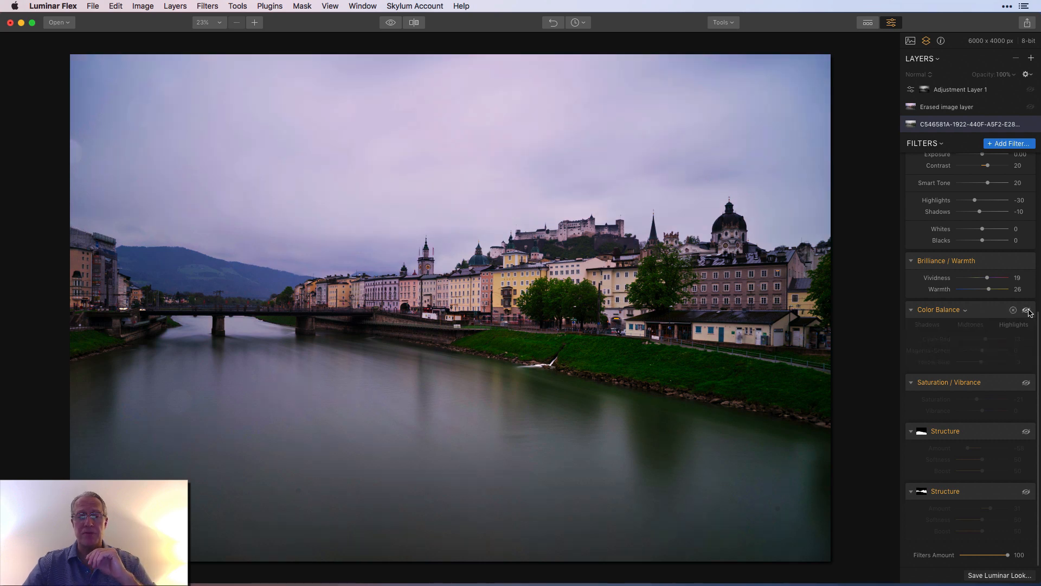
pyautogui.click(1027, 310)
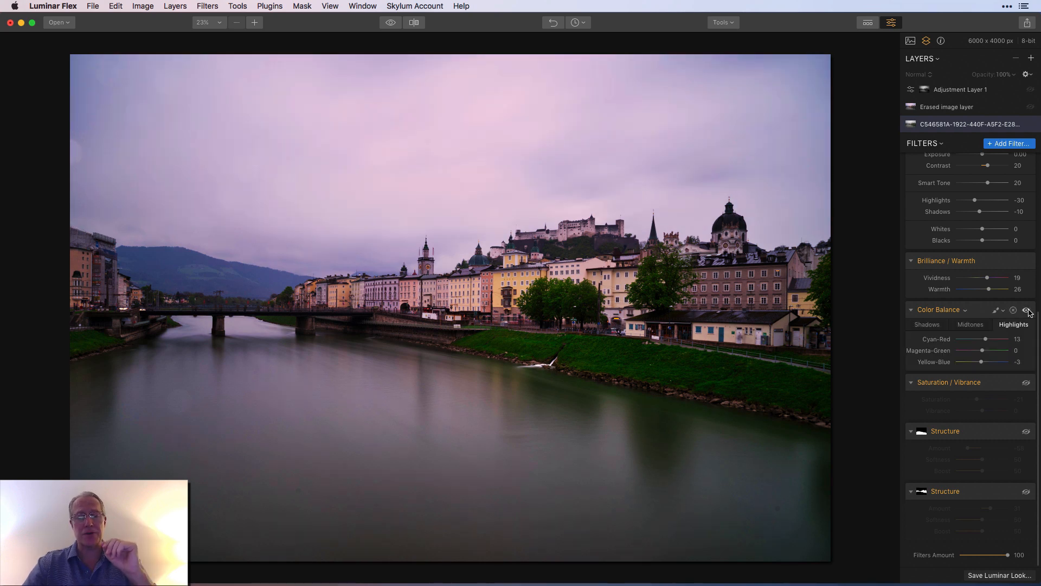
# Step: Turn on the Saturation / Vibrance filter and compare the image with and without it
pyautogui.click(1026, 383)
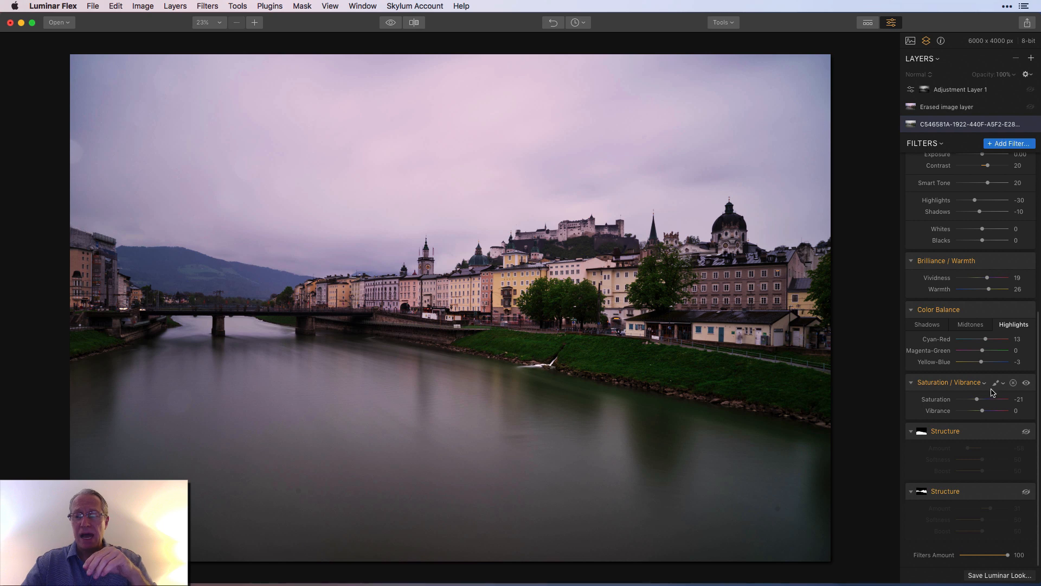
pyautogui.click(1027, 383)
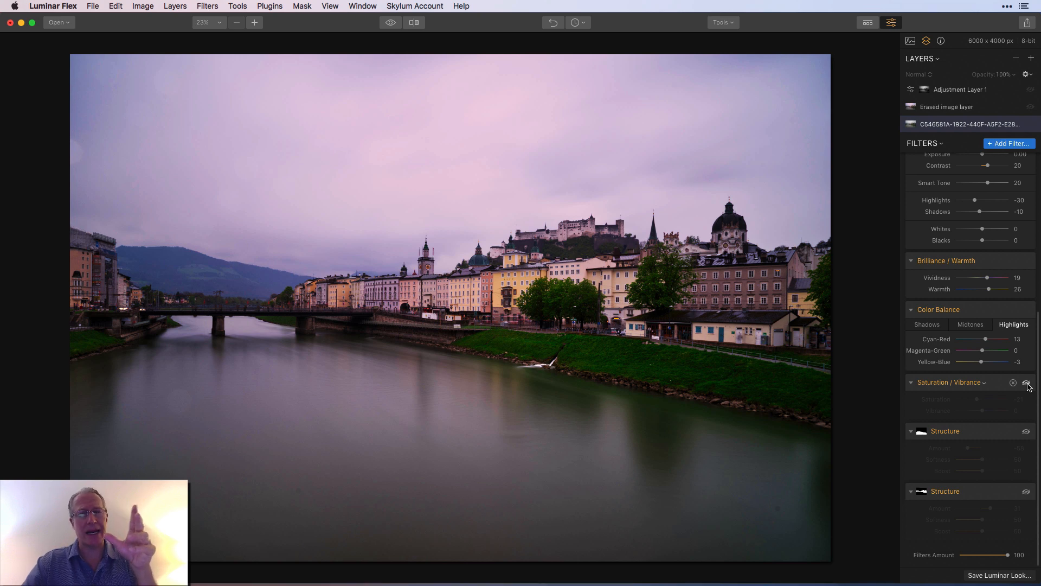
pyautogui.click(1027, 383)
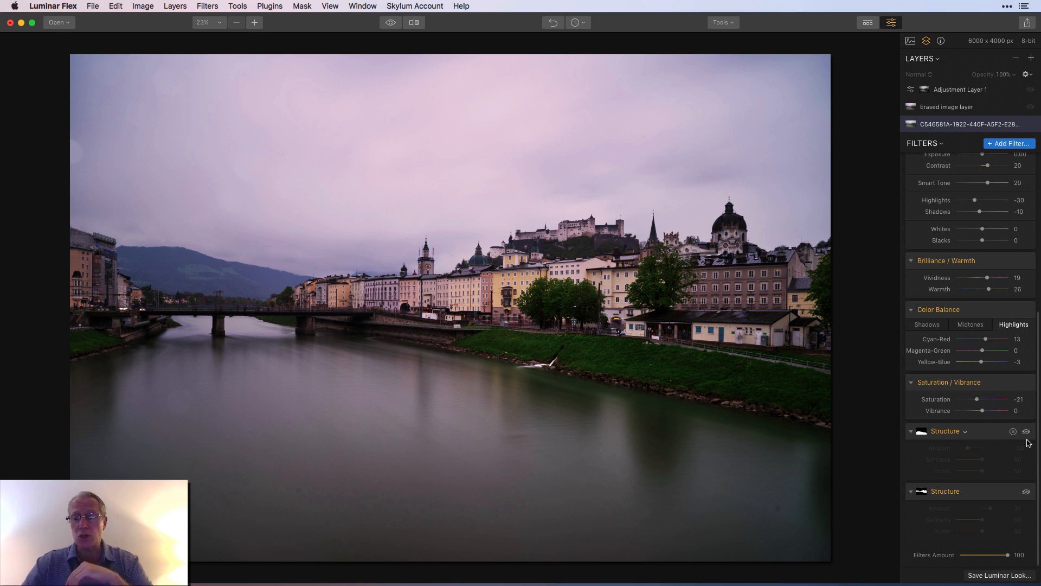
# Step: Turn on the first Structure filter and check its brush mask over the river and its effect on the water
pyautogui.click(1026, 431)
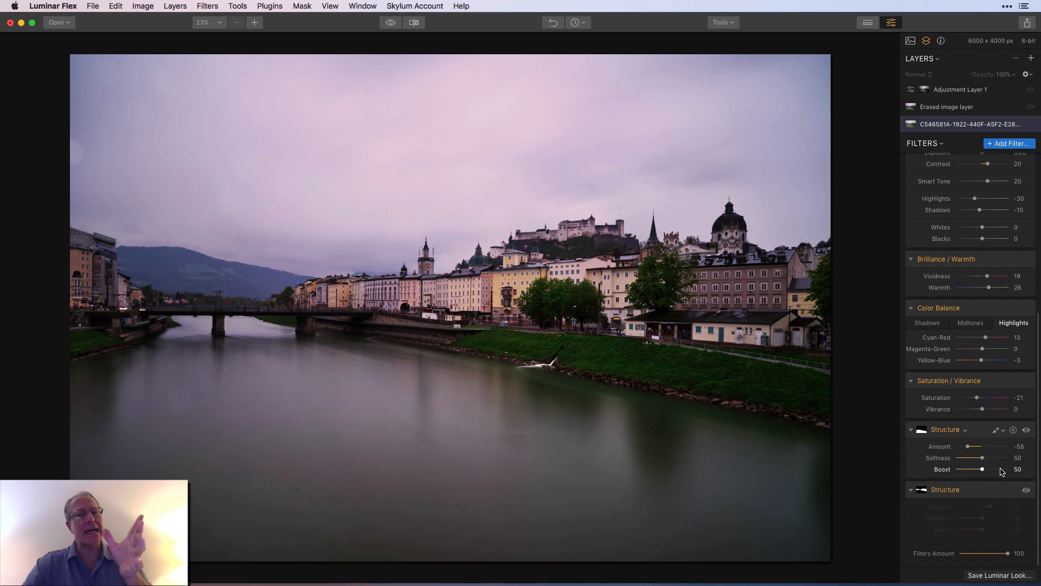
pyautogui.click(998, 432)
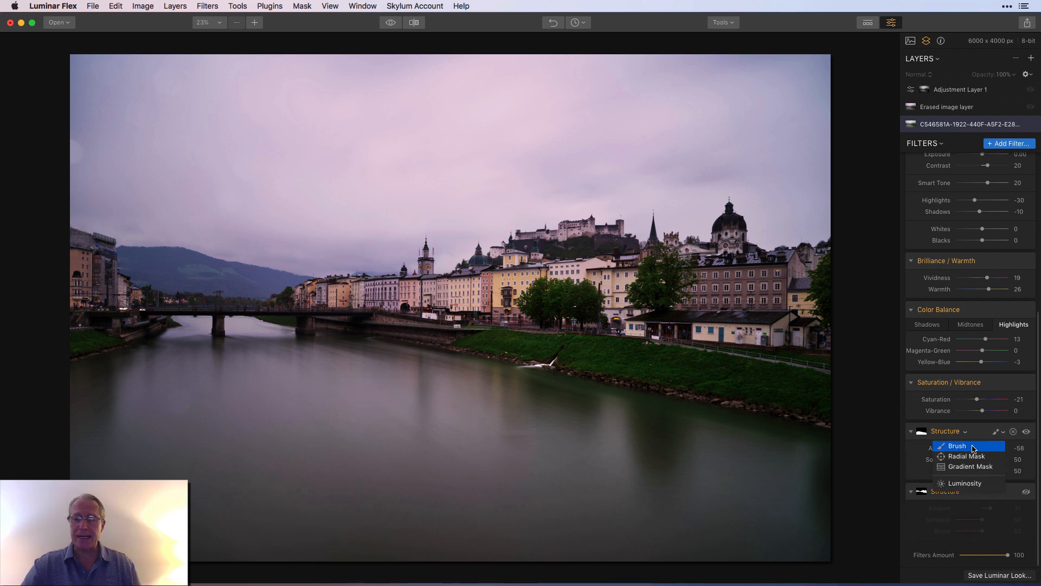
pyautogui.click(955, 444)
pyautogui.click(102, 40)
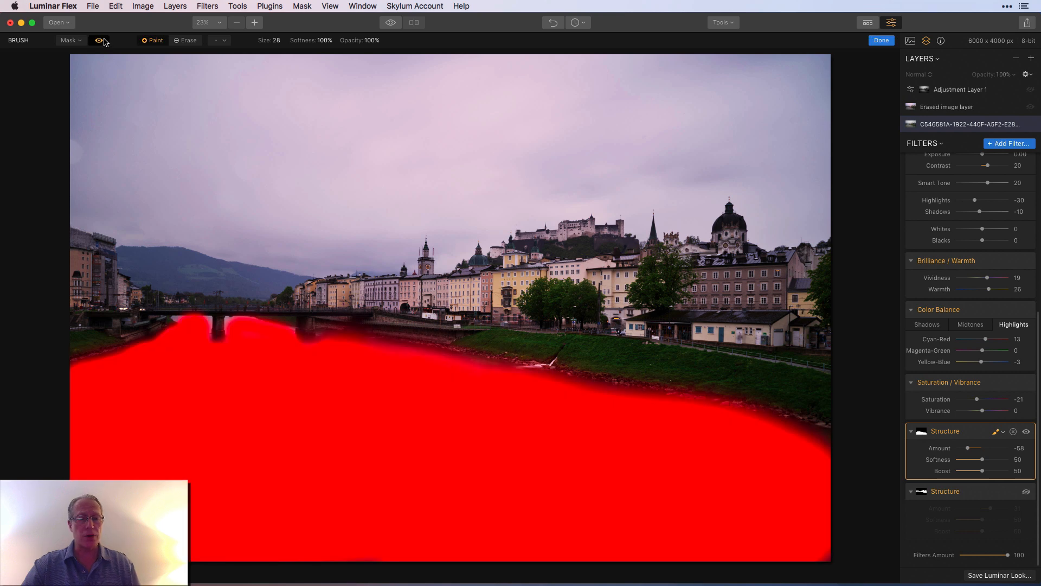
pyautogui.click(103, 41)
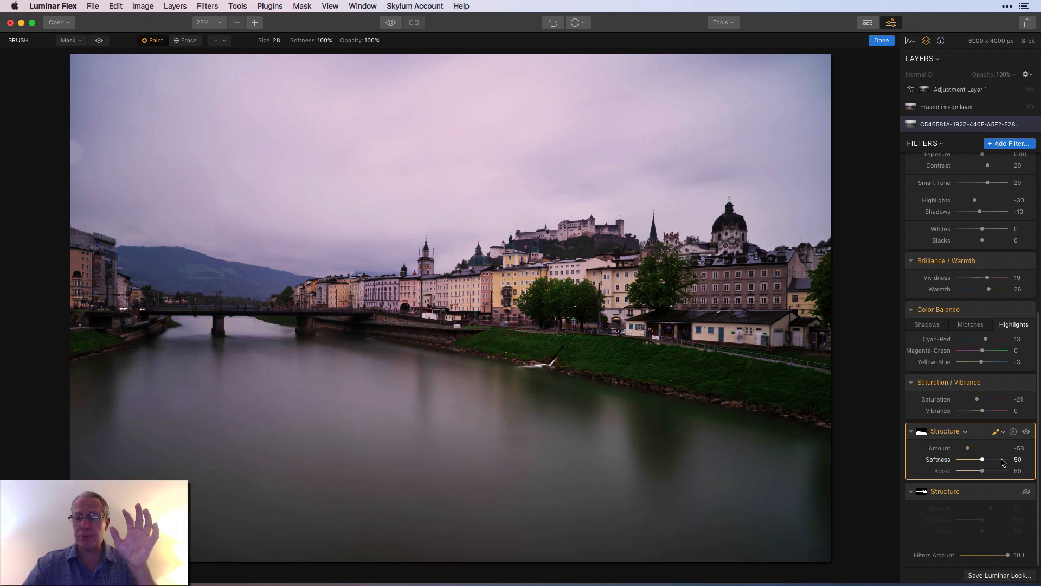
pyautogui.click(882, 40)
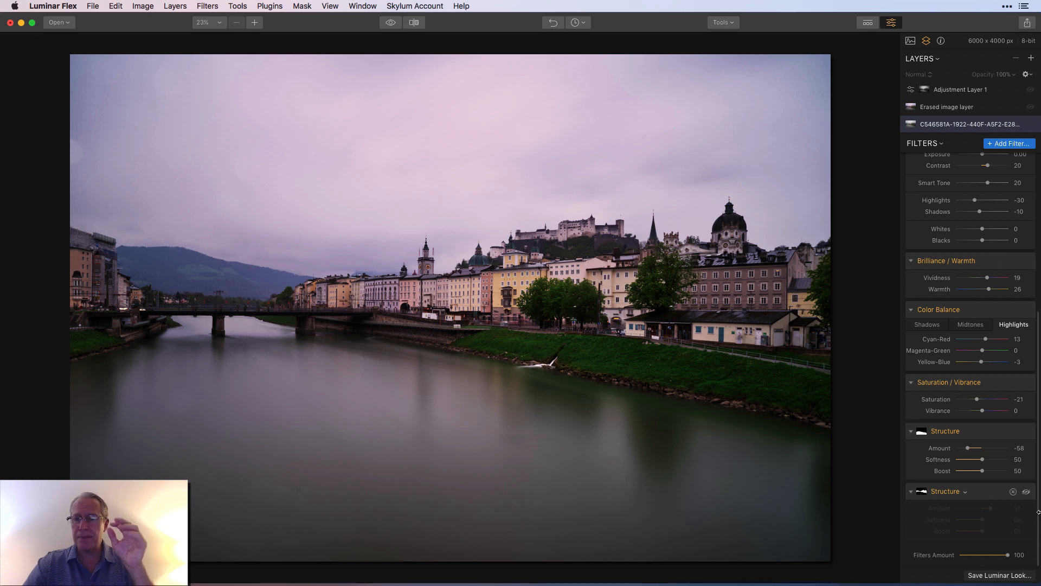
pyautogui.click(1026, 432)
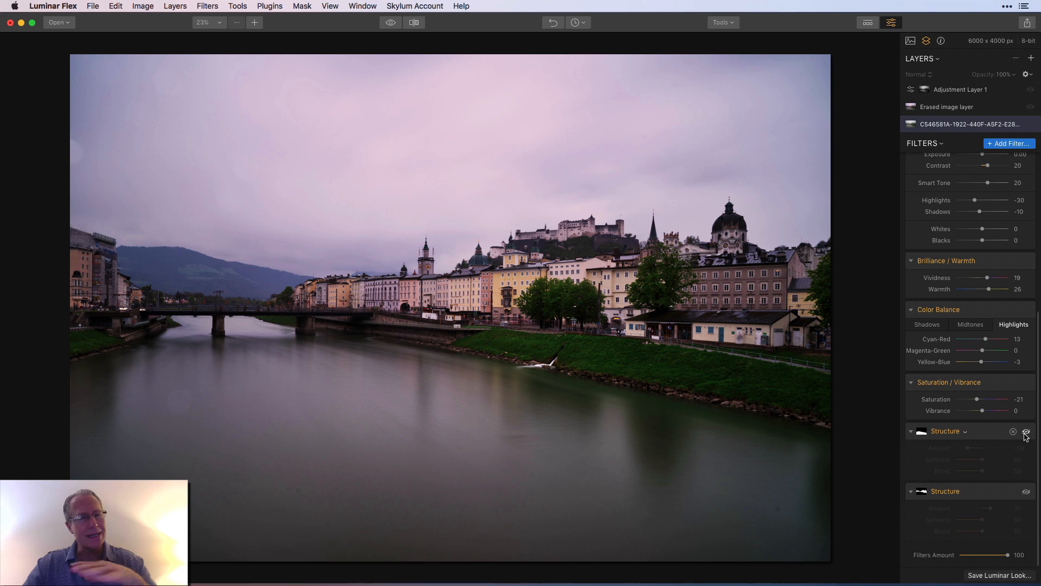
pyautogui.click(1027, 432)
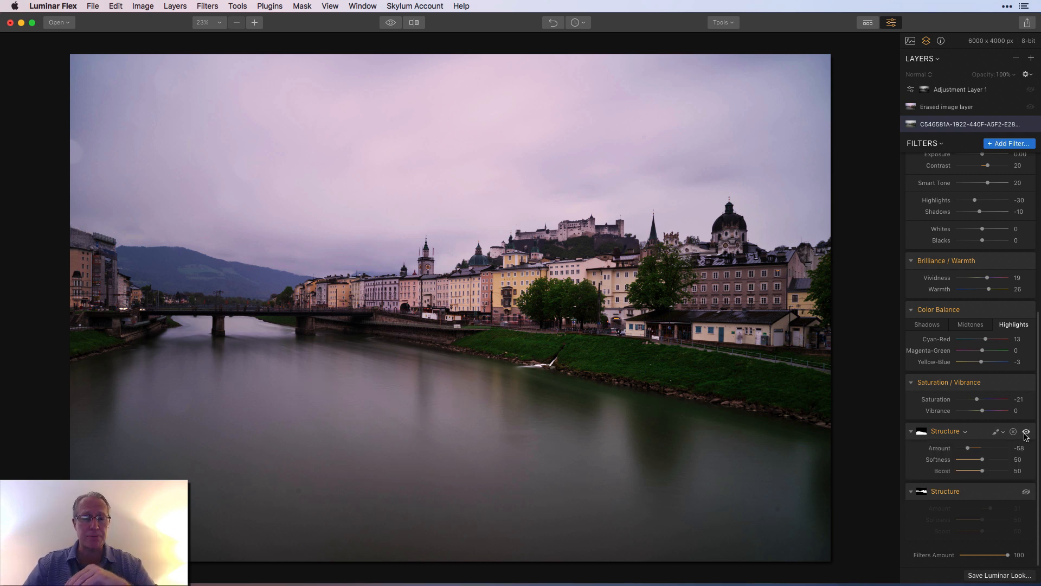
# Step: Turn on the second Structure filter and display its brush mask over the cityscape
pyautogui.click(1026, 492)
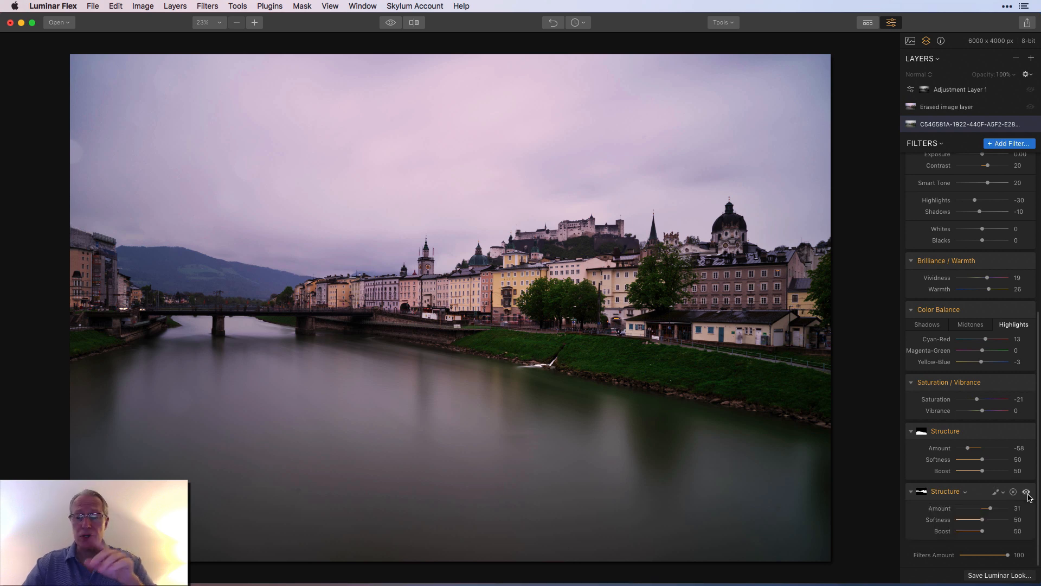
pyautogui.click(997, 496)
pyautogui.click(959, 502)
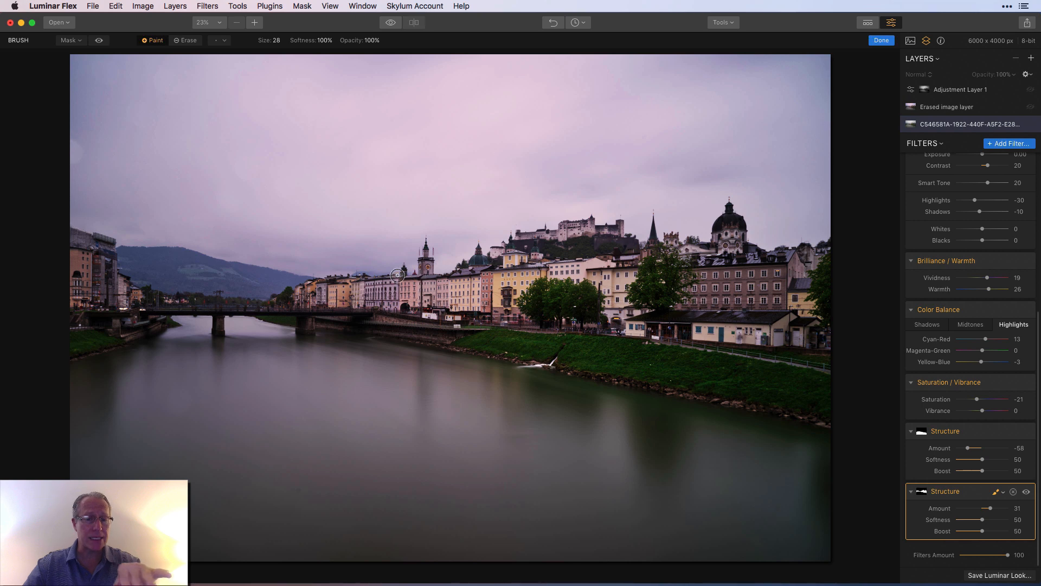
pyautogui.click(98, 40)
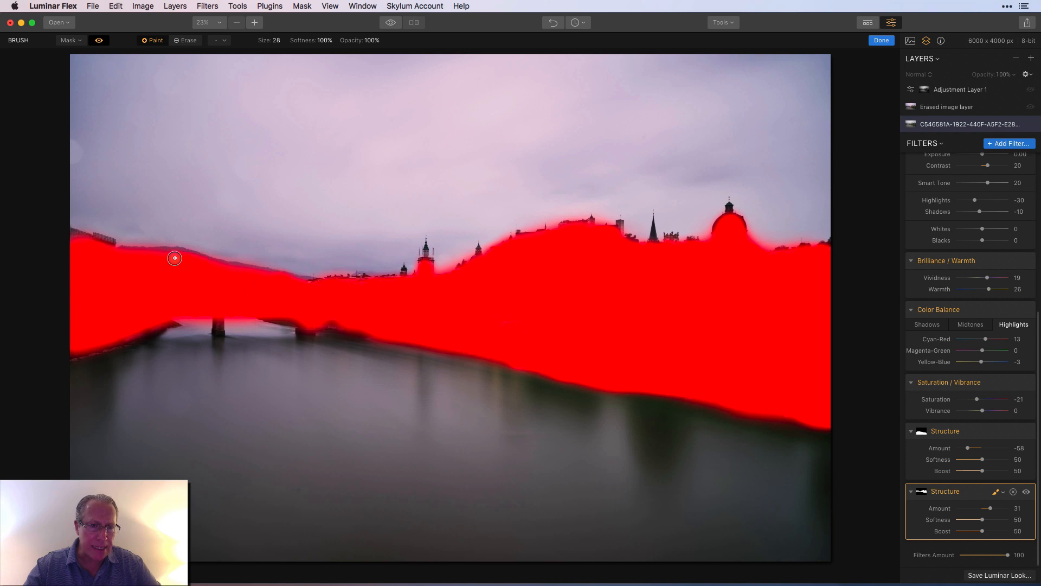
# Step: Paint the mask over the missed bridge, riverbank and far-left building edges, finish masking and compare the edit with the original photo
pyautogui.moveTo(214, 315)
pyautogui.mouseDown()
pyautogui.moveTo(218, 324)
pyautogui.moveTo(173, 314)
pyautogui.moveTo(144, 331)
pyautogui.mouseUp()
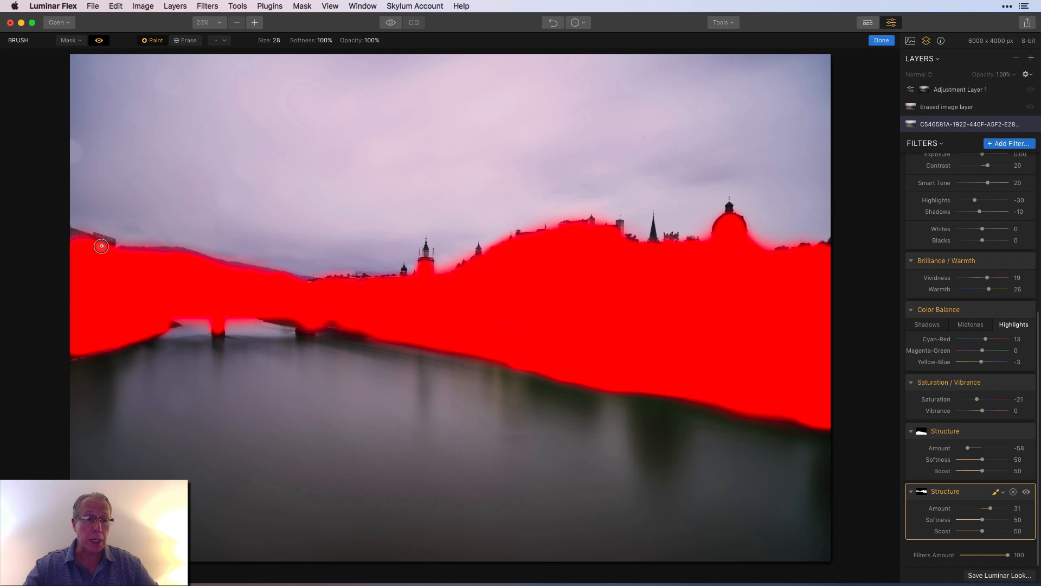
pyautogui.moveTo(90, 243); pyautogui.dragTo(64, 236)
pyautogui.moveTo(307, 322)
pyautogui.mouseDown()
pyautogui.moveTo(351, 326)
pyautogui.moveTo(309, 324)
pyautogui.mouseUp()
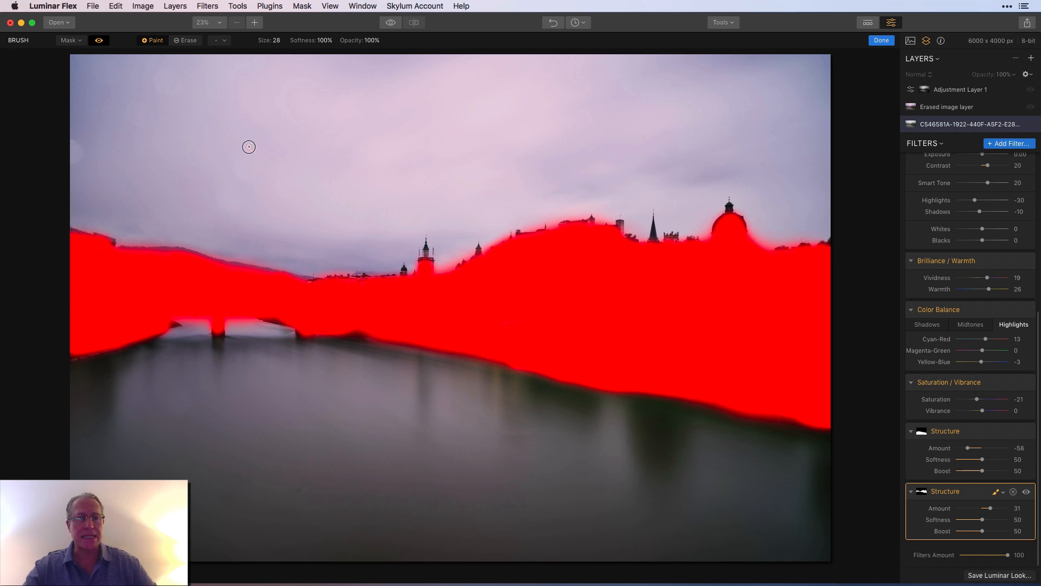
pyautogui.click(98, 41)
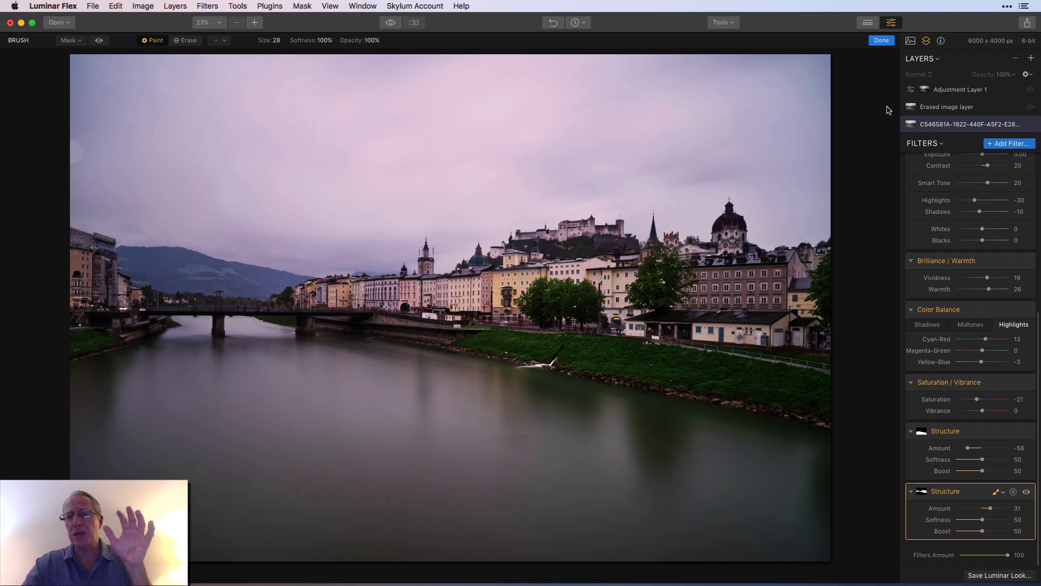
pyautogui.click(882, 40)
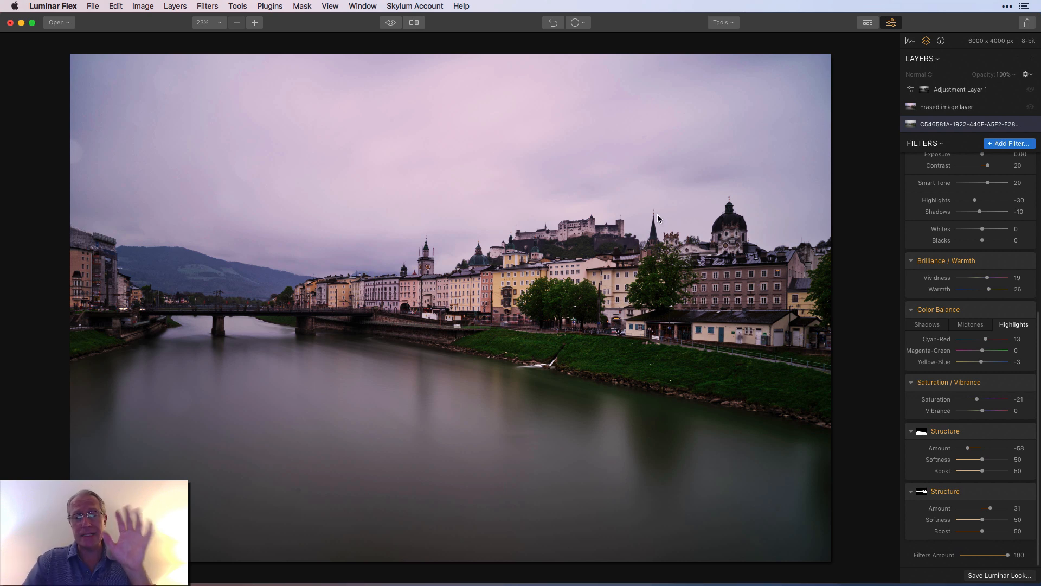
pyautogui.click(390, 25)
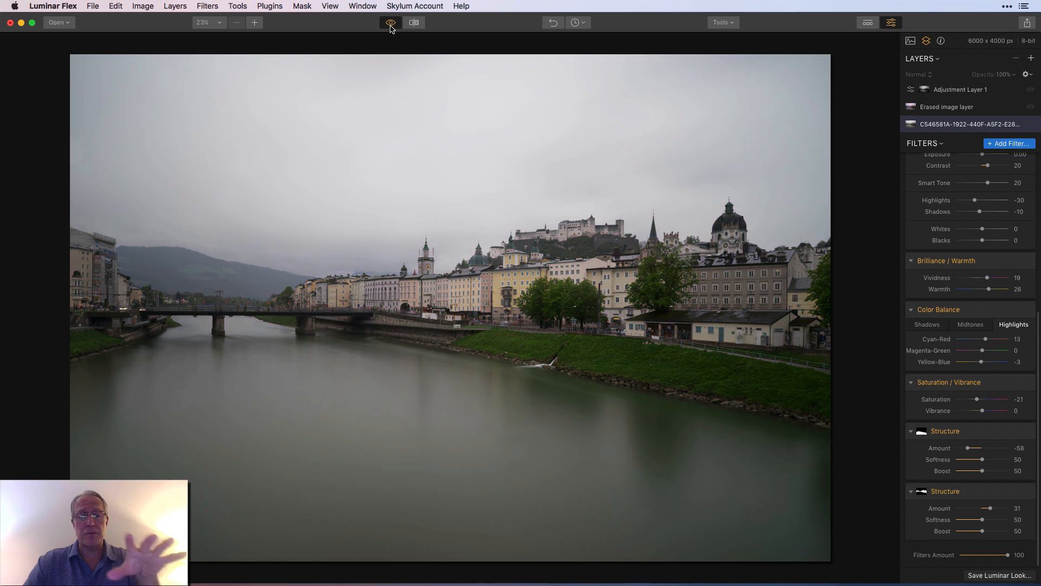
pyautogui.click(391, 25)
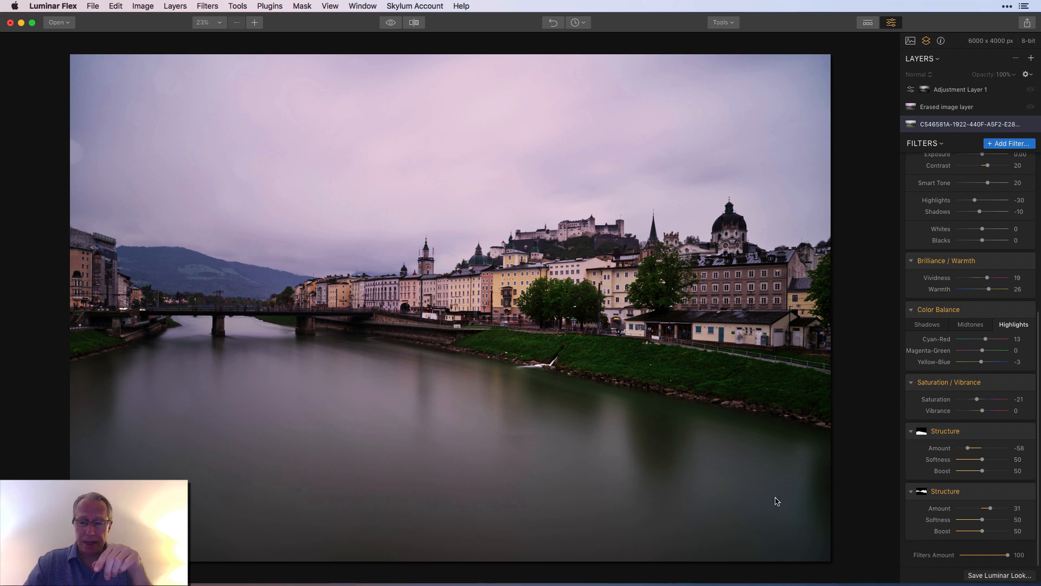
# Step: Select the Erased image layer and make it visible
pyautogui.click(987, 107)
pyautogui.click(1031, 107)
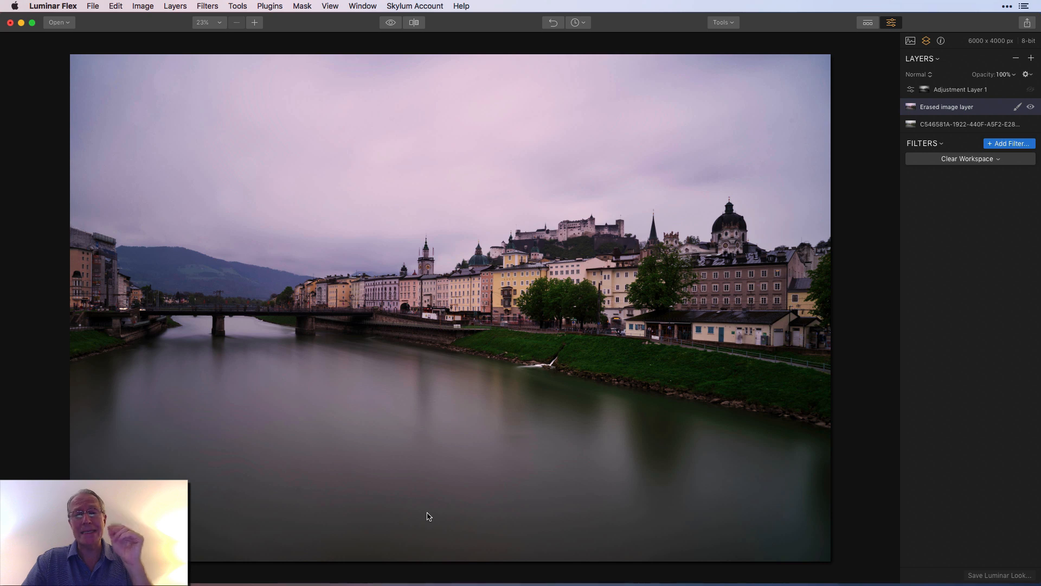
pyautogui.click(730, 24)
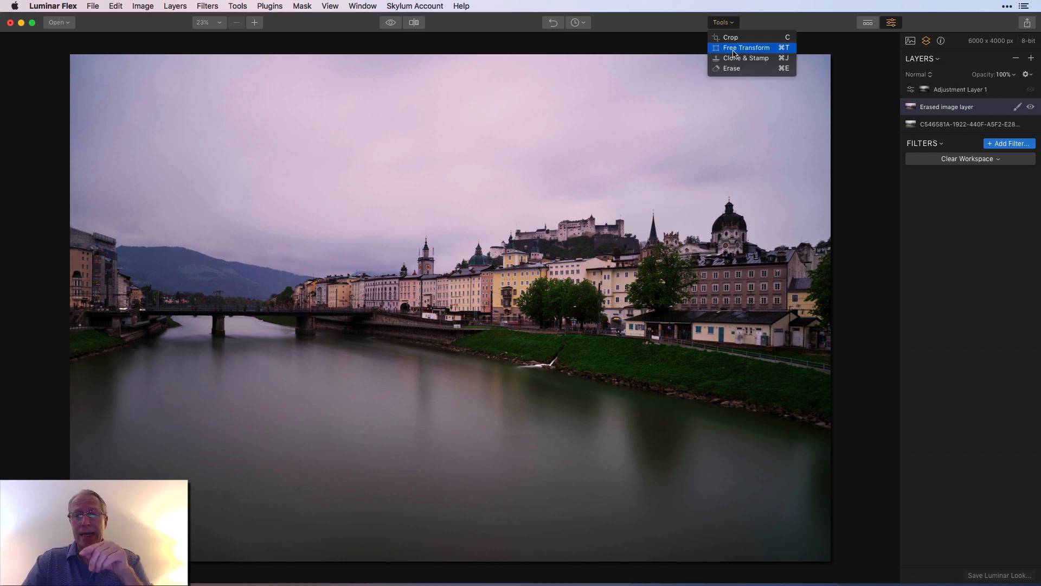
pyautogui.click(729, 22)
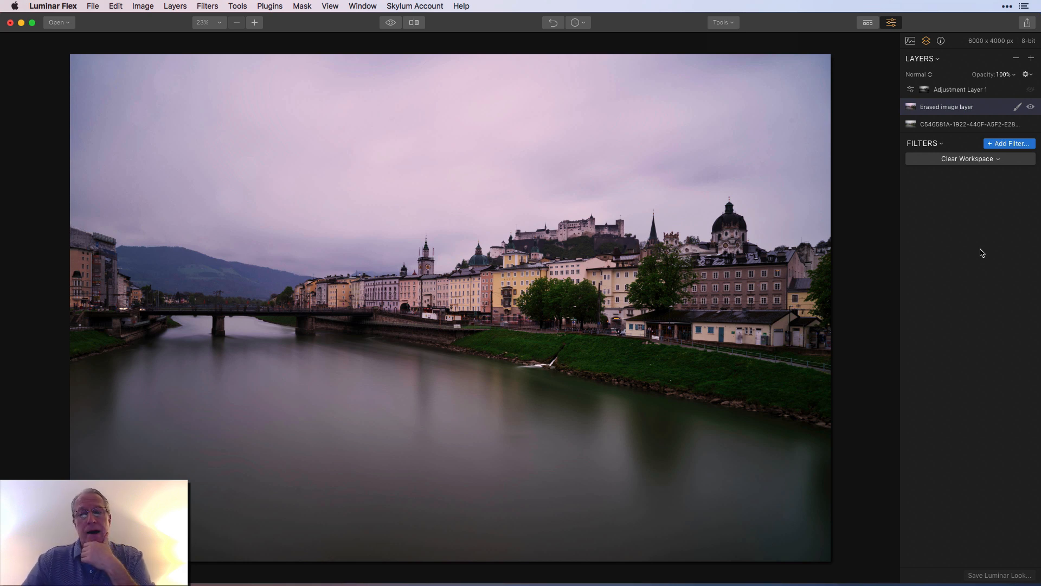
# Step: Select and show Adjustment Layer 1 and turn on its Saturation / Vibrance filter
pyautogui.click(1024, 92)
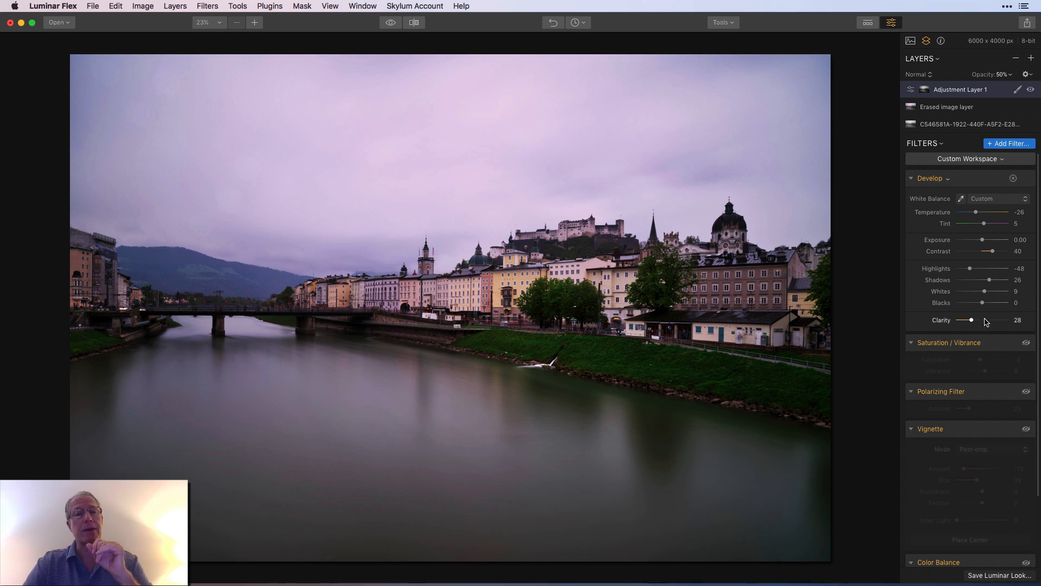
pyautogui.click(1026, 342)
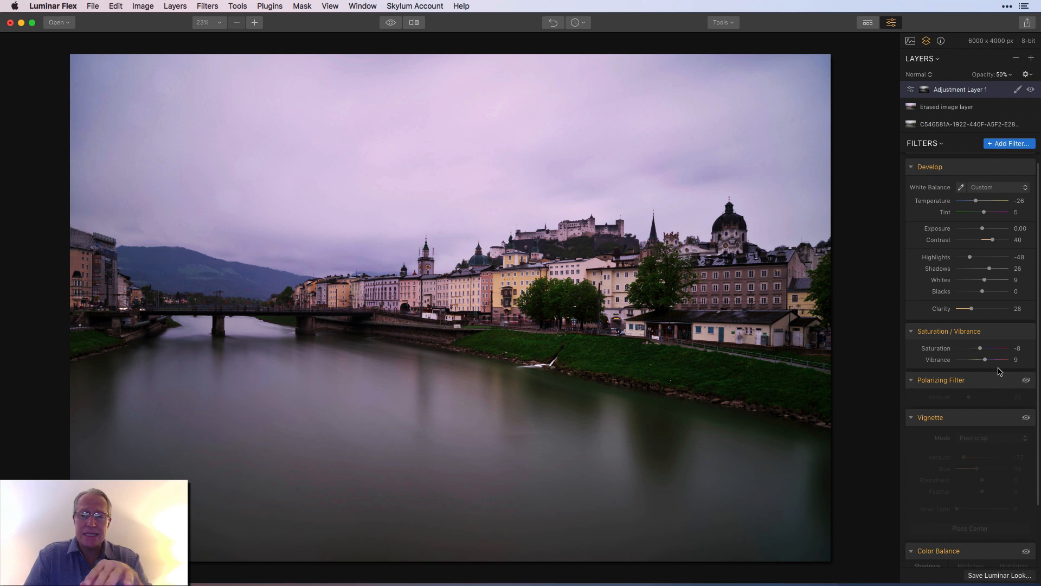
# Step: Try the adjustment layer's Saturation at 100 and return it to -8
pyautogui.moveTo(987, 350); pyautogui.dragTo(1019, 353)
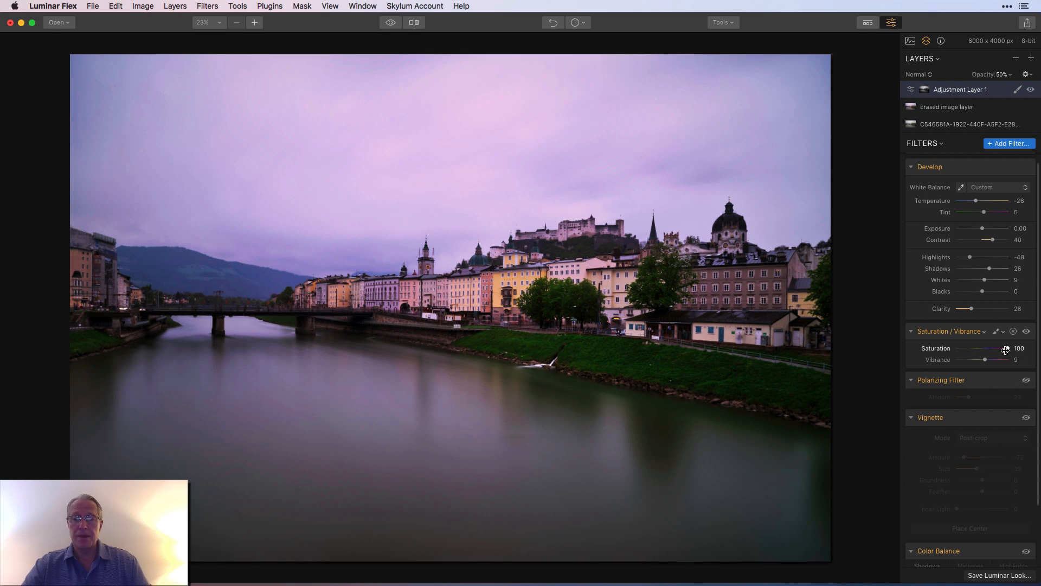
pyautogui.click(983, 352)
pyautogui.moveTo(983, 352); pyautogui.dragTo(980, 352)
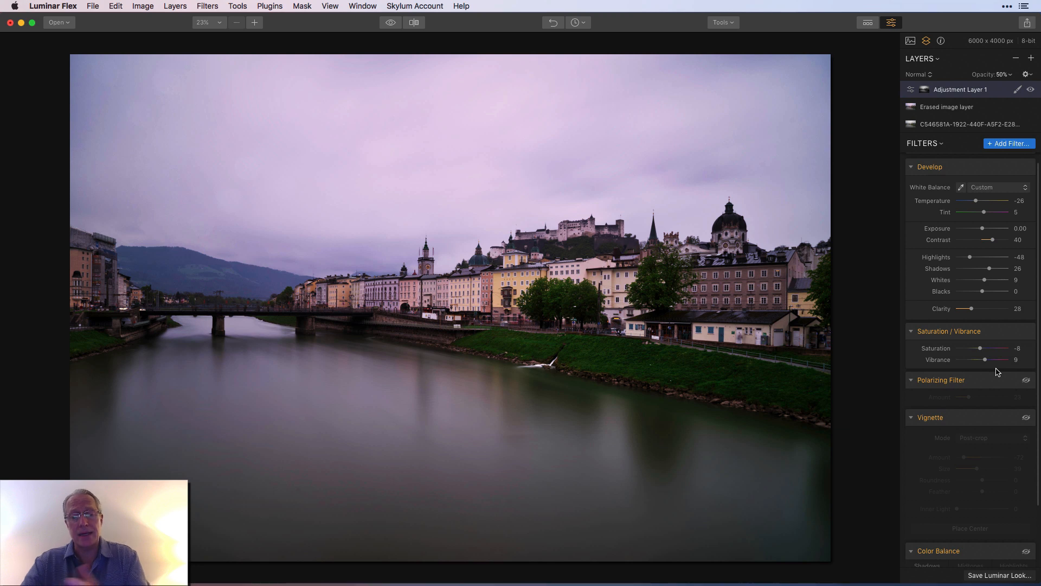
# Step: Turn on the adjustment layer's Polarizing Filter, Vignette and Color Balance filters
pyautogui.scroll(-2, 998, 380)
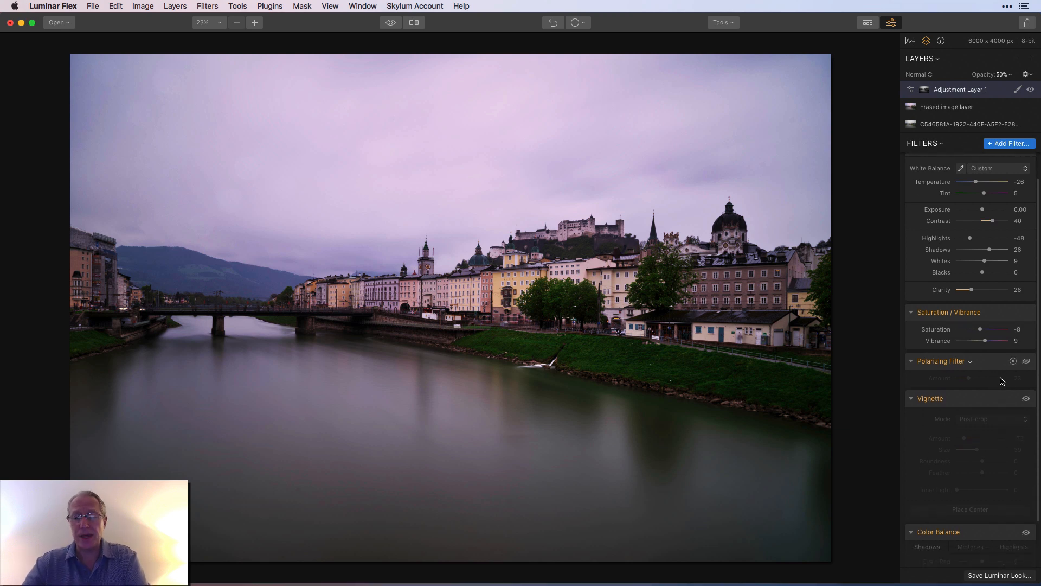
pyautogui.click(1026, 363)
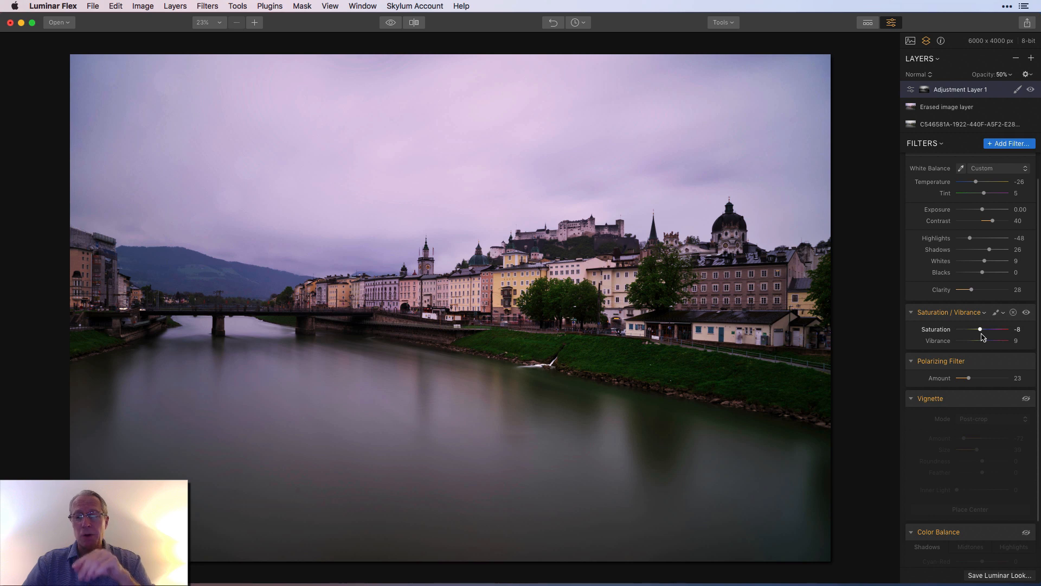
pyautogui.scroll(-2, 982, 400)
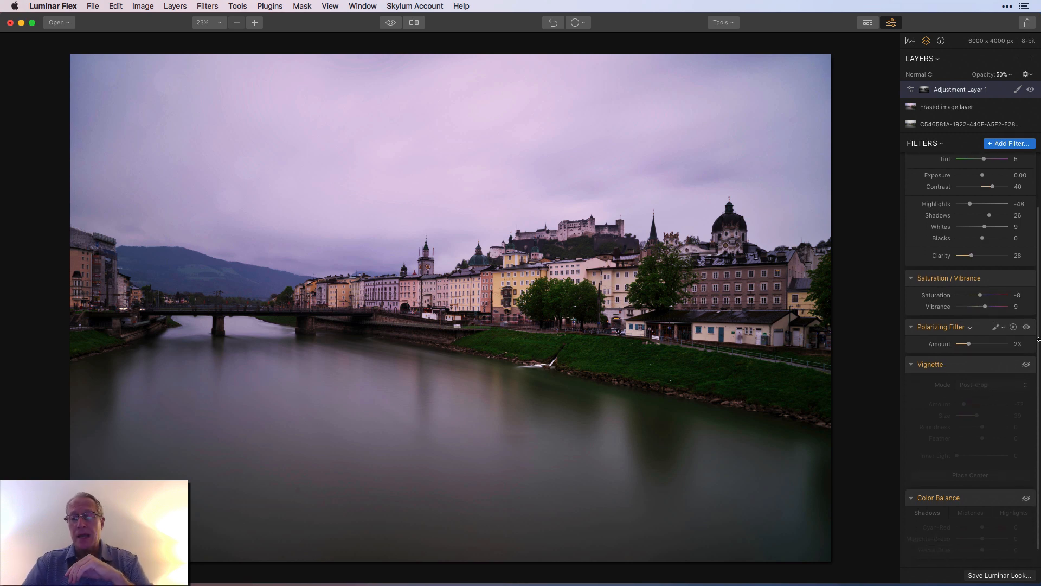
pyautogui.click(1026, 365)
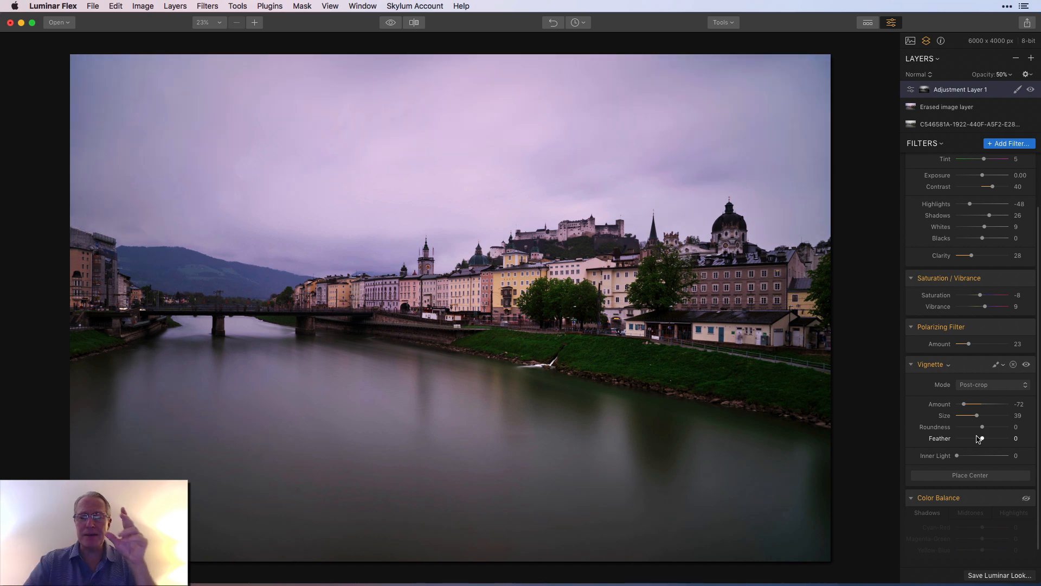
pyautogui.scroll(-1, 979, 434)
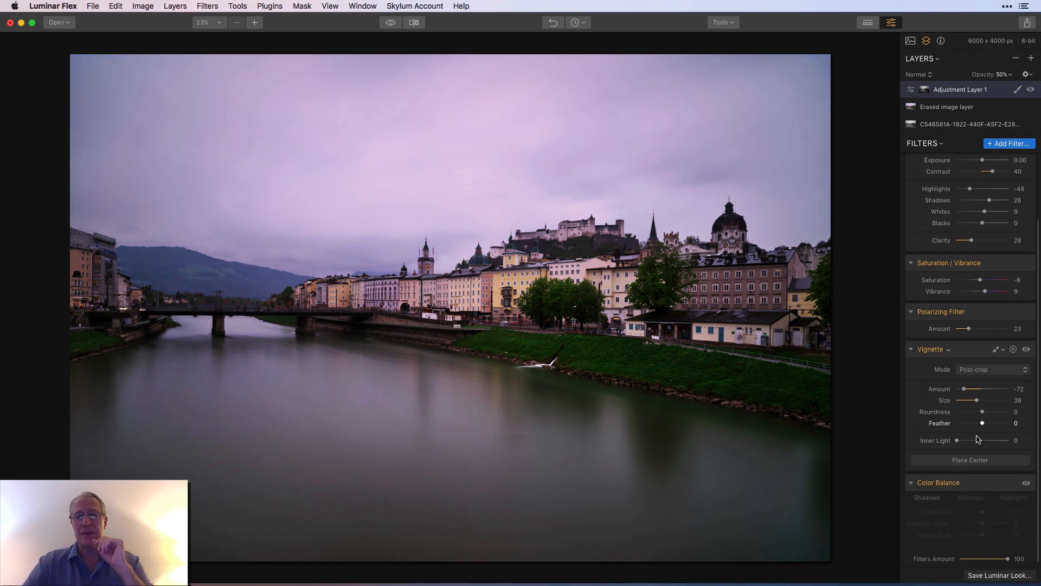
pyautogui.click(1026, 480)
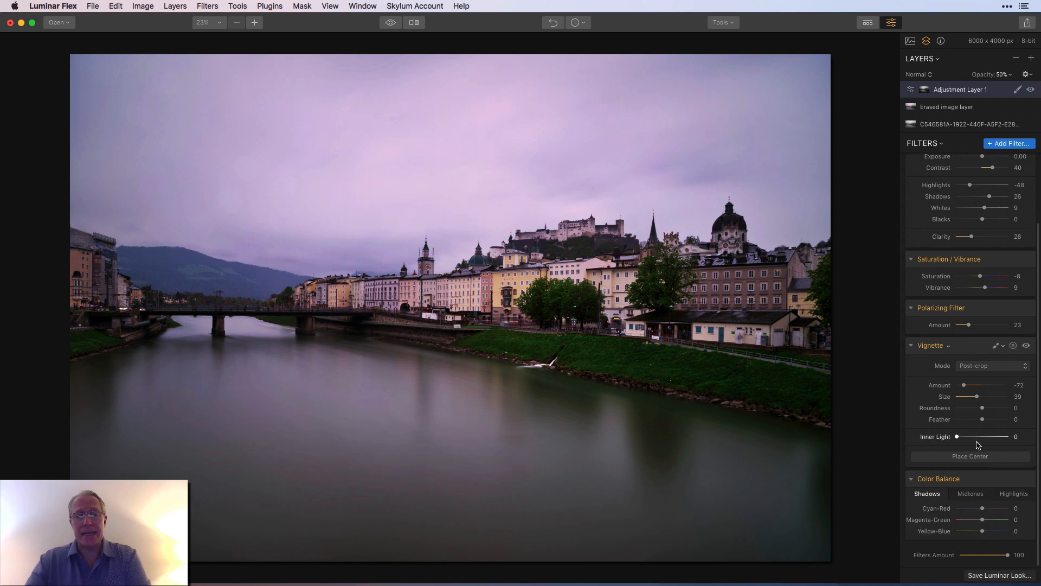
# Step: Examine Adjustment Layer 1's brush mask and compare the image with and without the layer
pyautogui.scroll(5, 989, 373)
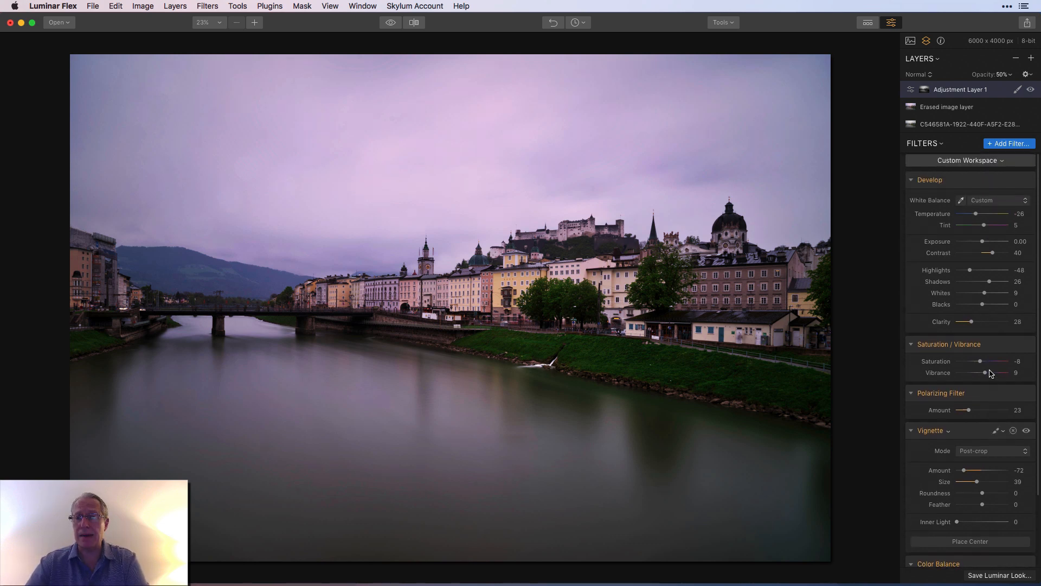
pyautogui.click(1017, 90)
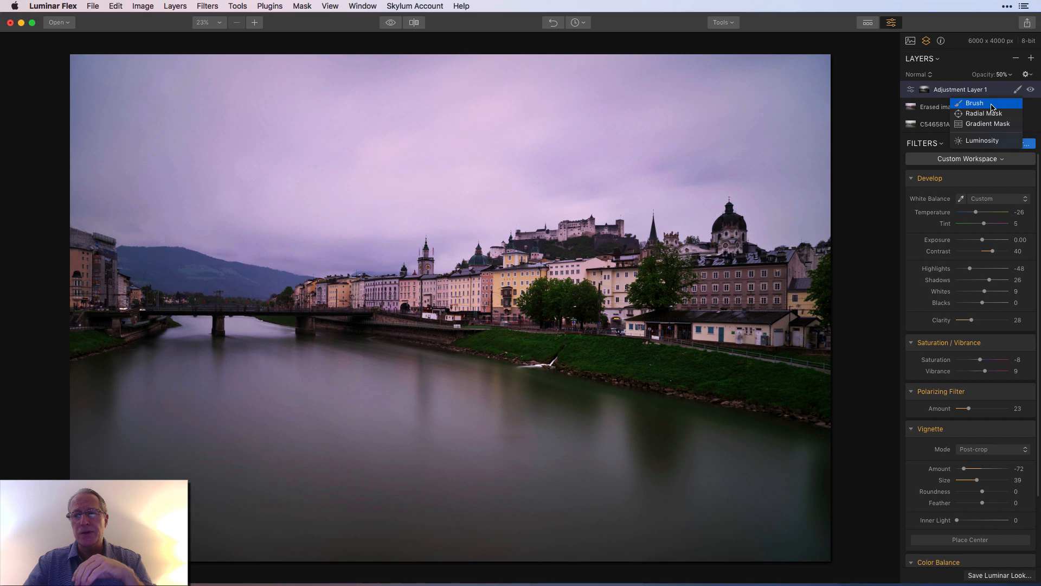
pyautogui.click(993, 107)
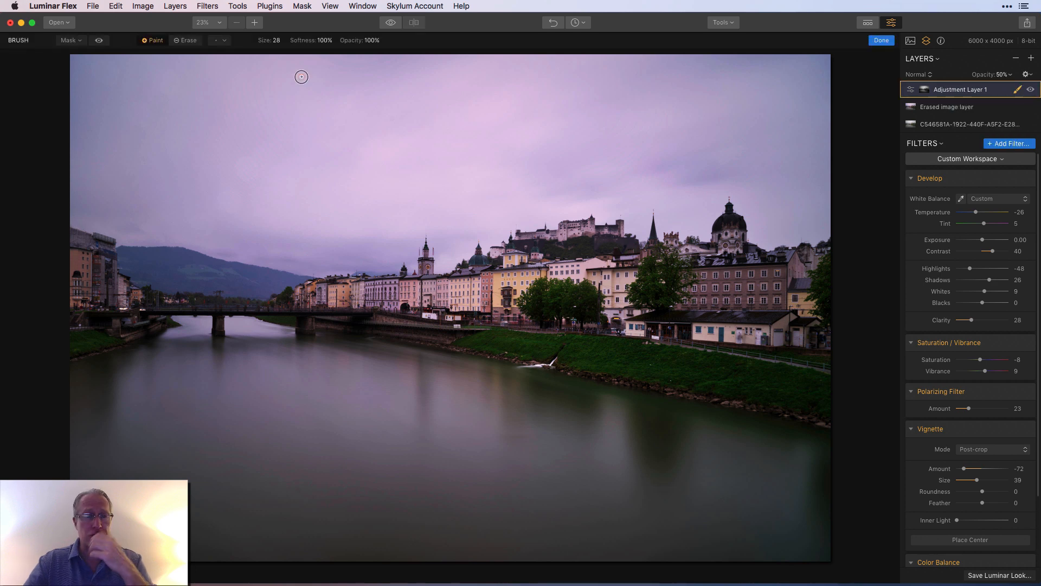
pyautogui.click(99, 41)
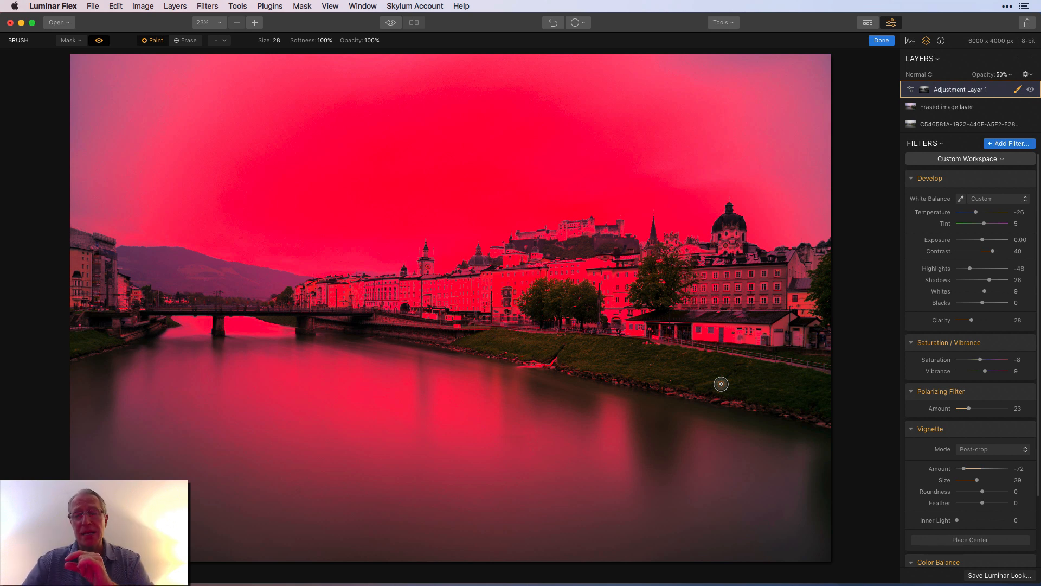
pyautogui.click(881, 43)
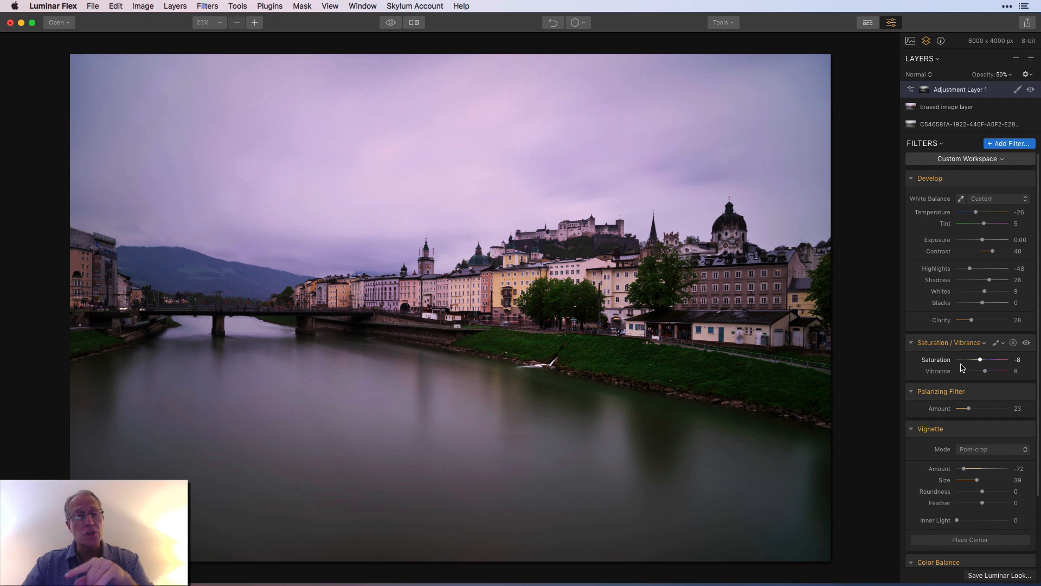
pyautogui.click(1031, 90)
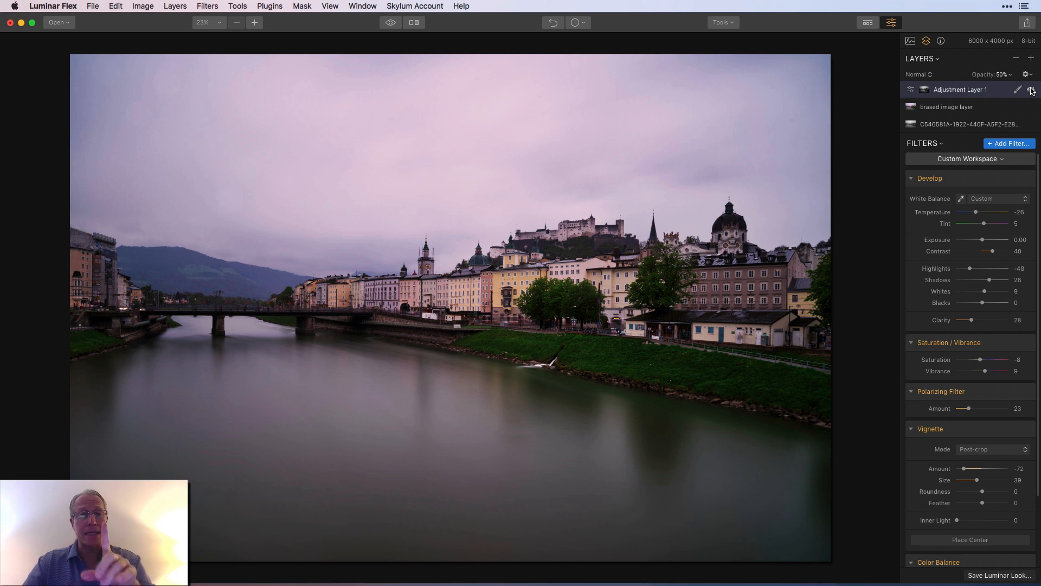
pyautogui.click(1032, 90)
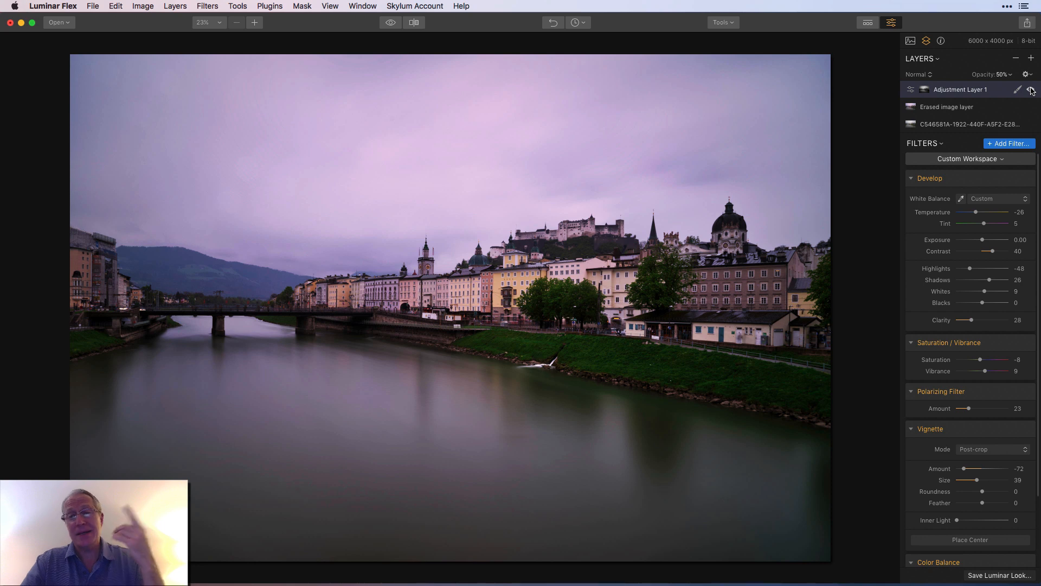
# Step: Set Adjustment Layer 1's opacity to 100% and compare the edit with the original photo
pyautogui.click(1003, 75)
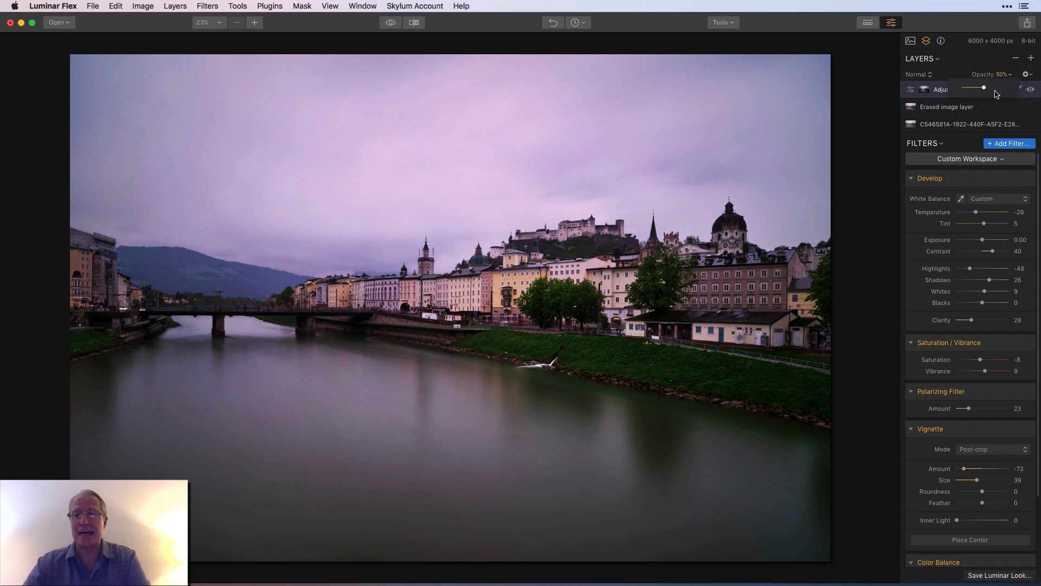
pyautogui.moveTo(984, 88); pyautogui.dragTo(1016, 89)
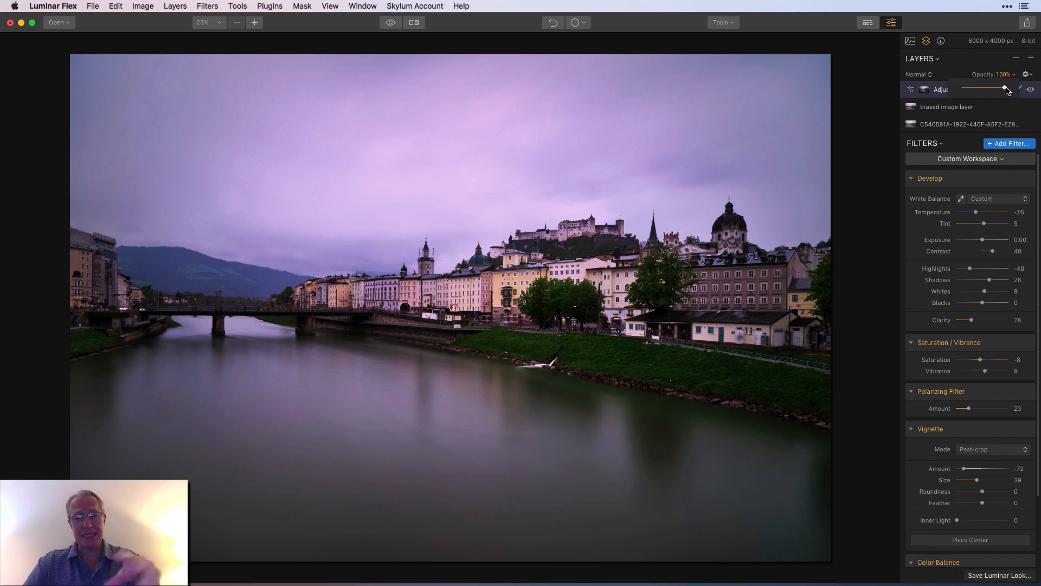
pyautogui.moveTo(1006, 89)
pyautogui.mouseDown()
pyautogui.moveTo(987, 90)
pyautogui.moveTo(1018, 87)
pyautogui.mouseUp()
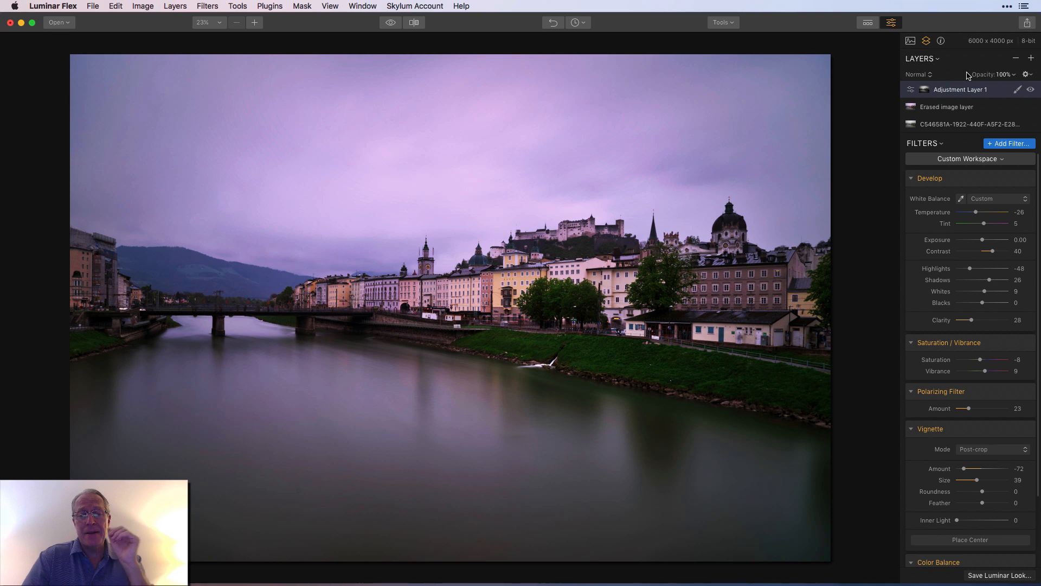
pyautogui.click(390, 25)
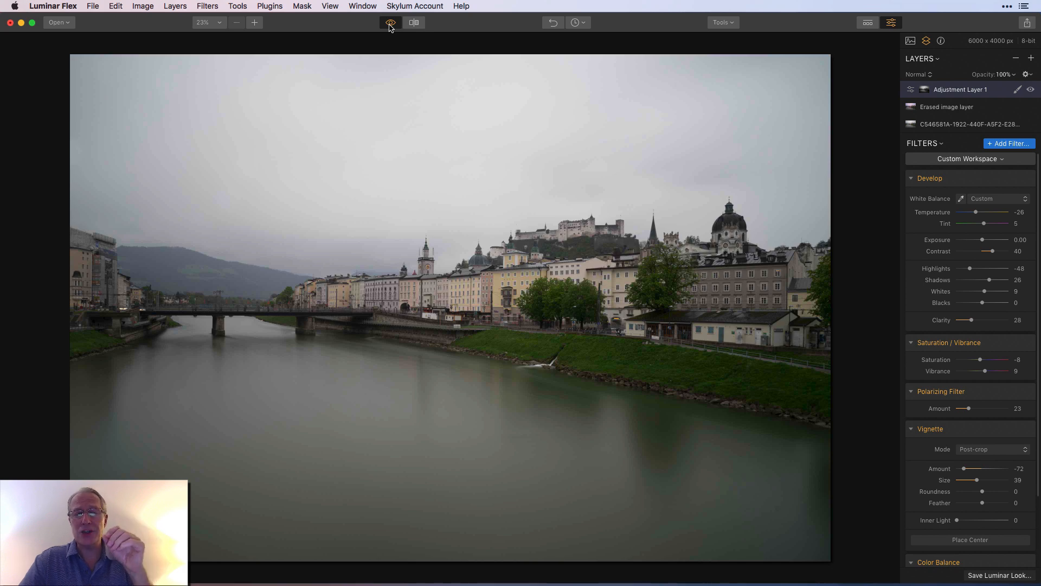
pyautogui.click(390, 23)
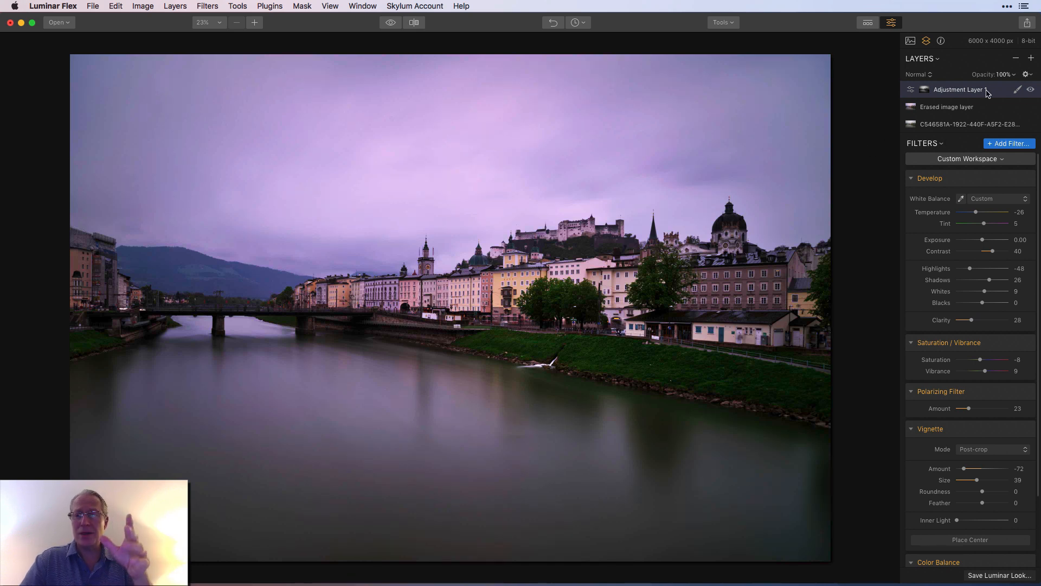
# Step: Try Adjustment Layer 1 at 50% opacity, return it to 100% and compare the edit with the original again
pyautogui.click(1002, 75)
pyautogui.moveTo(1002, 85); pyautogui.dragTo(986, 89)
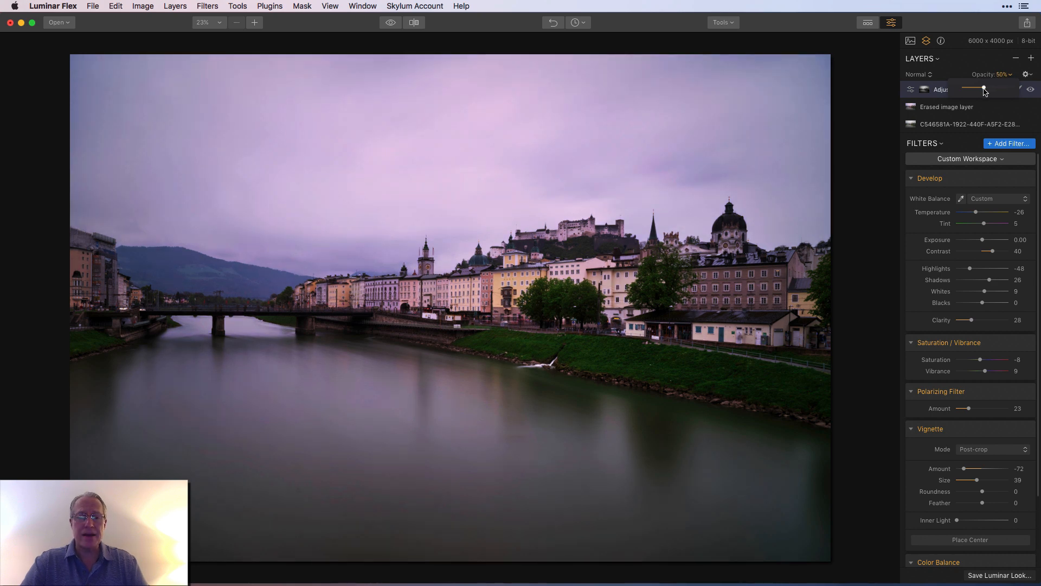
pyautogui.moveTo(984, 91); pyautogui.dragTo(1013, 89)
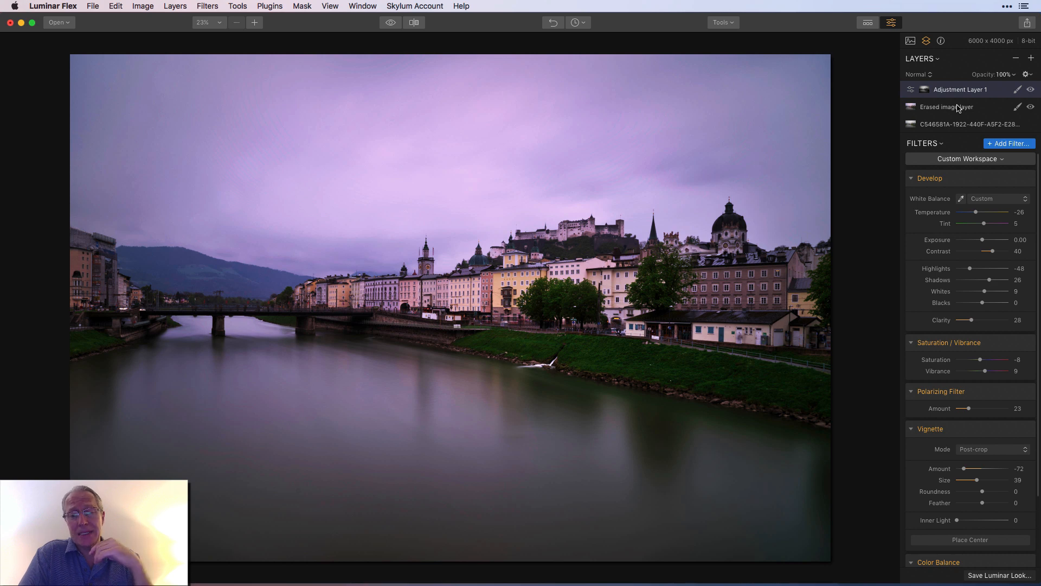
pyautogui.click(390, 23)
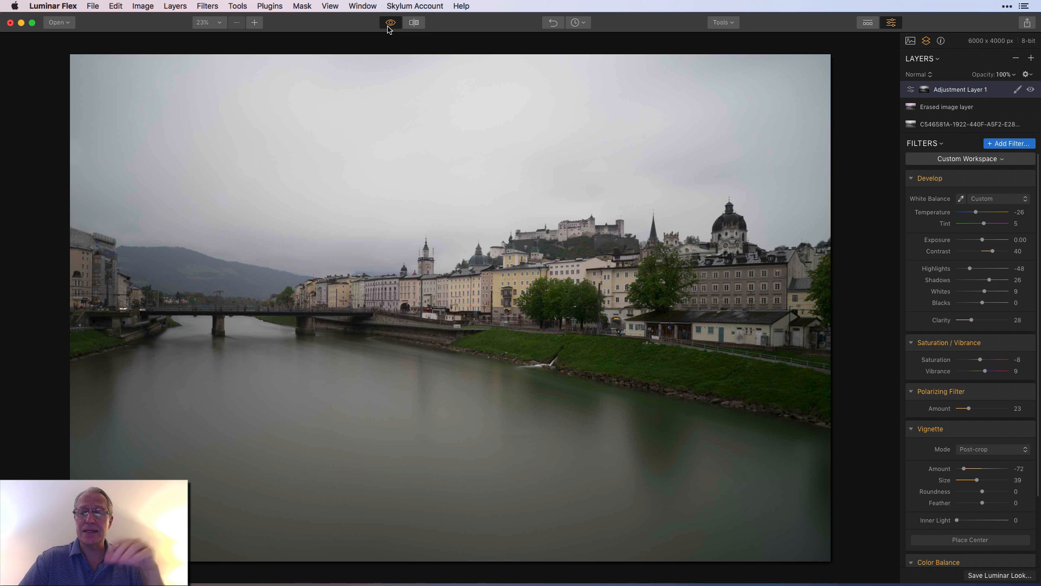
pyautogui.click(390, 23)
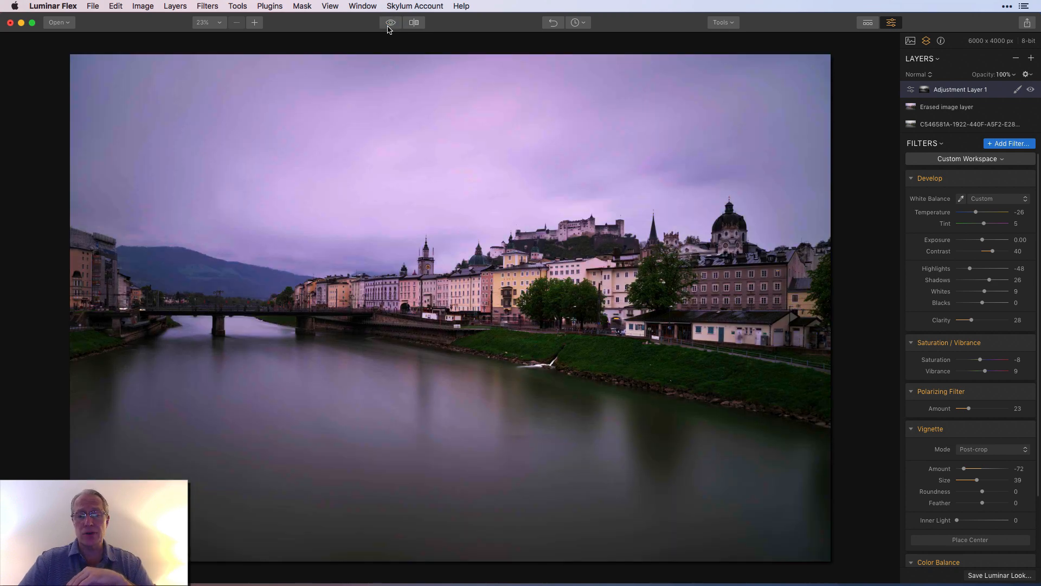